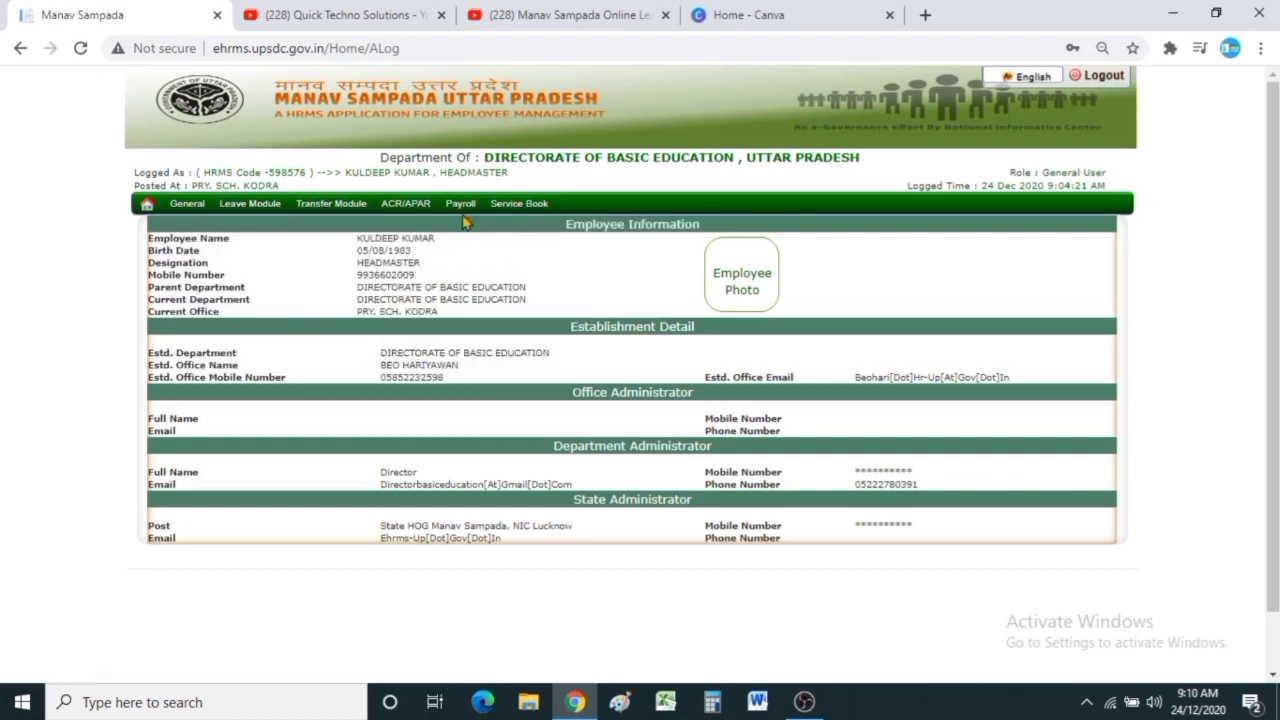
Open the headmaster's attendance entry form from the Basic Education payroll's Fill Attendance employee list.
mouse_move(460, 206)
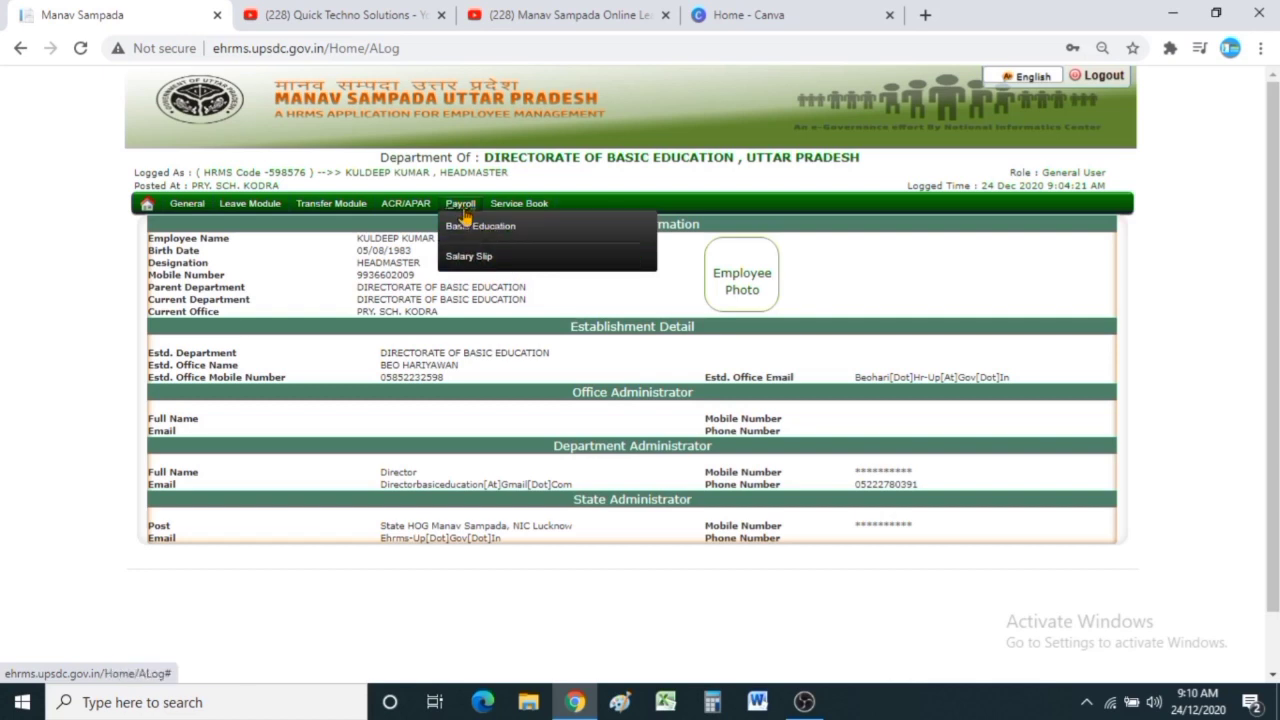
click(515, 234)
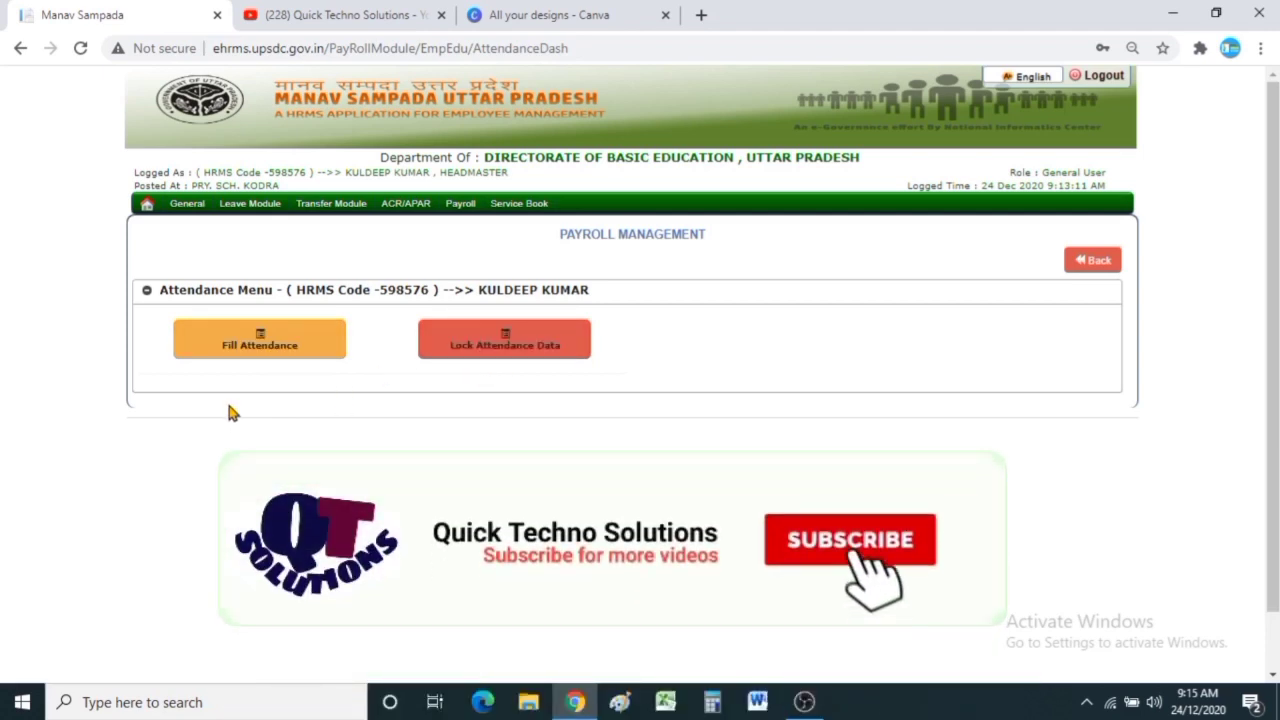
click(280, 348)
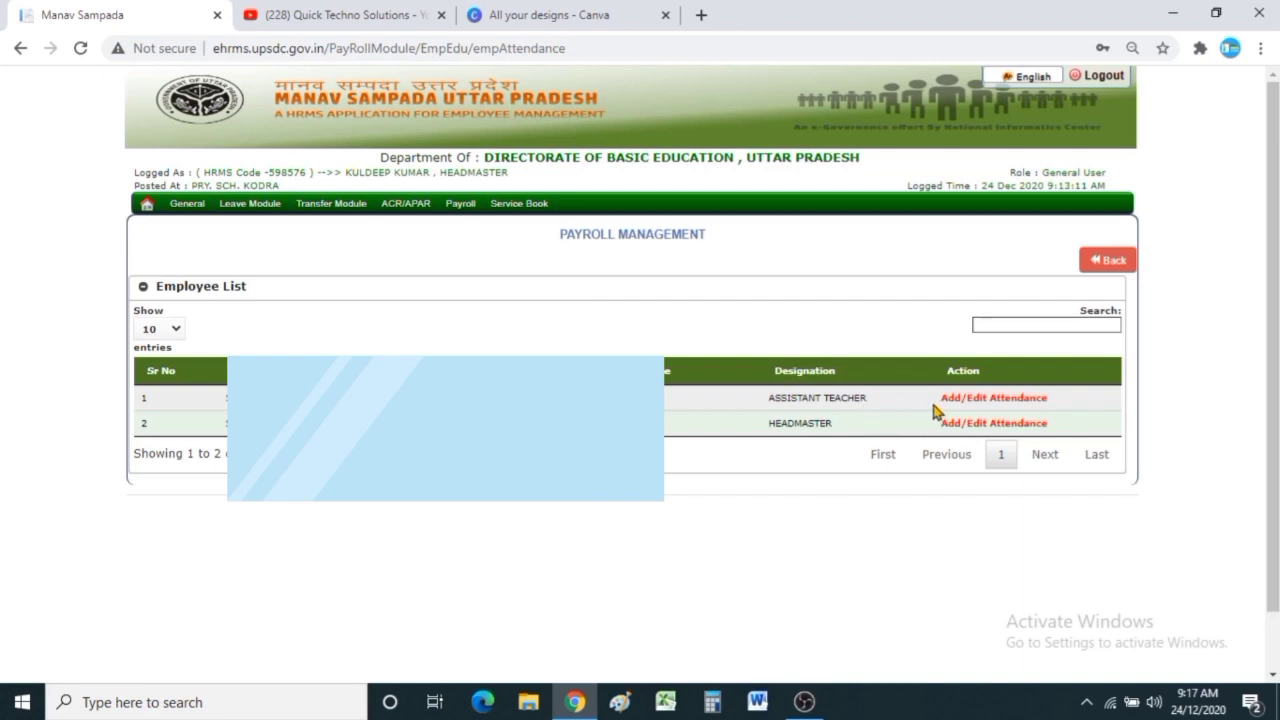
click(1002, 401)
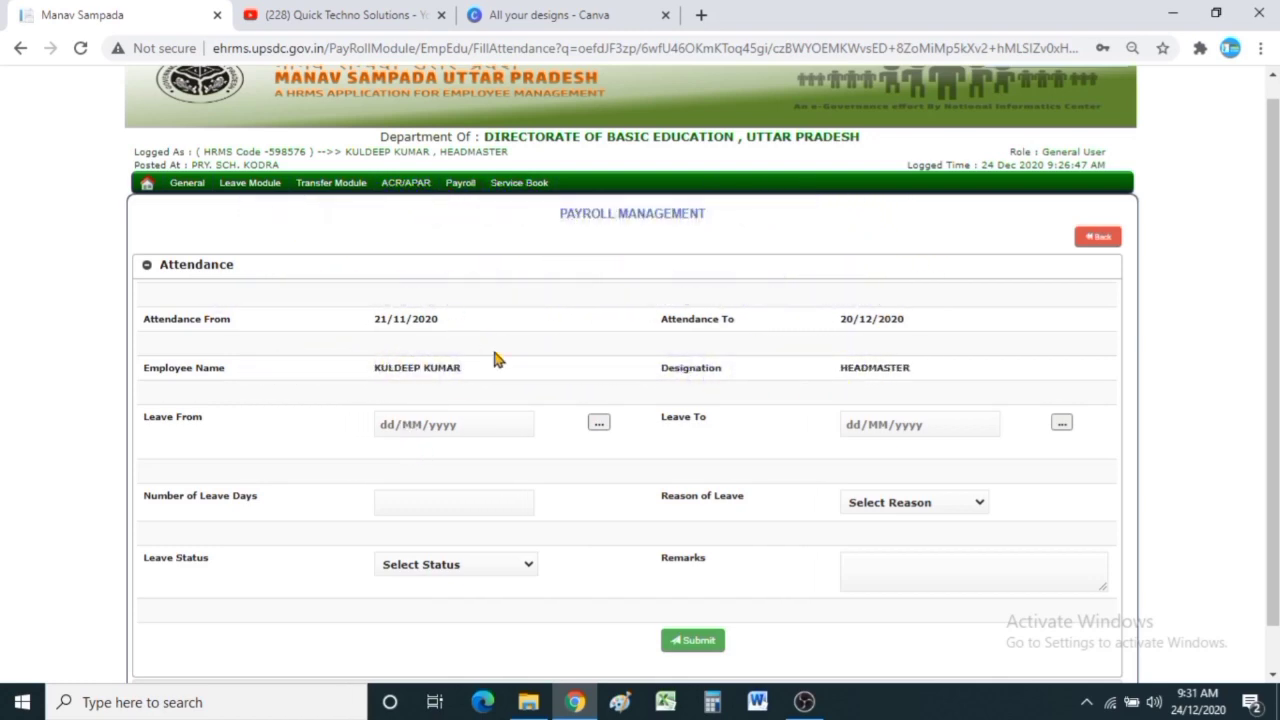
Check the start and end dates of the attendance period on the form.
drag(371, 322, 442, 318)
click(826, 324)
triple_click(878, 318)
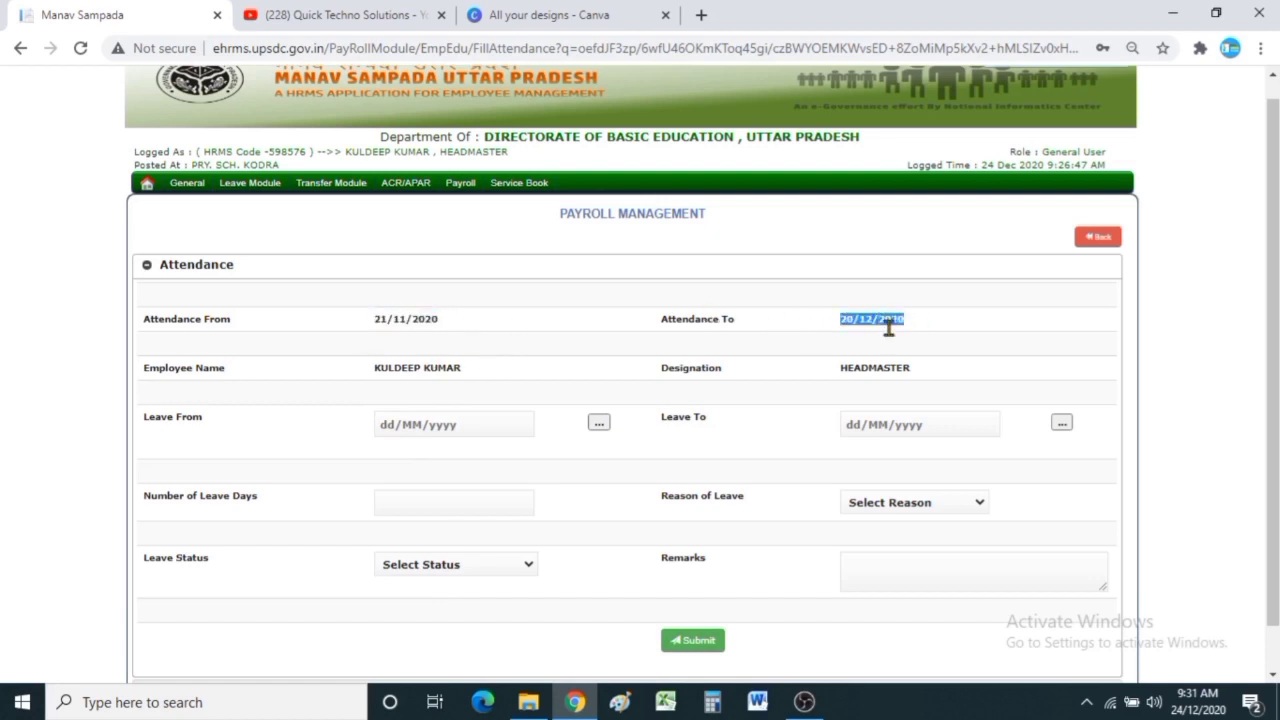
click(700, 368)
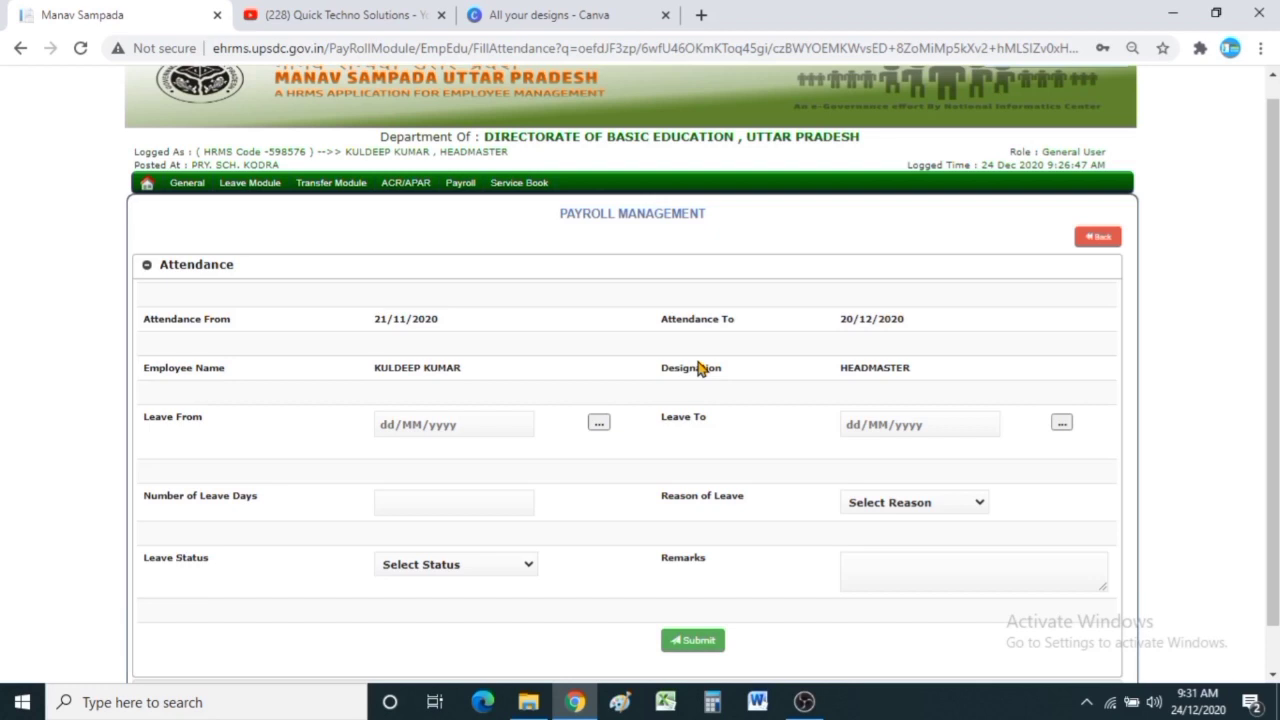
Set both the leave start date and the leave end date to 19/12/2020, accepting the date checks.
click(411, 503)
click(599, 424)
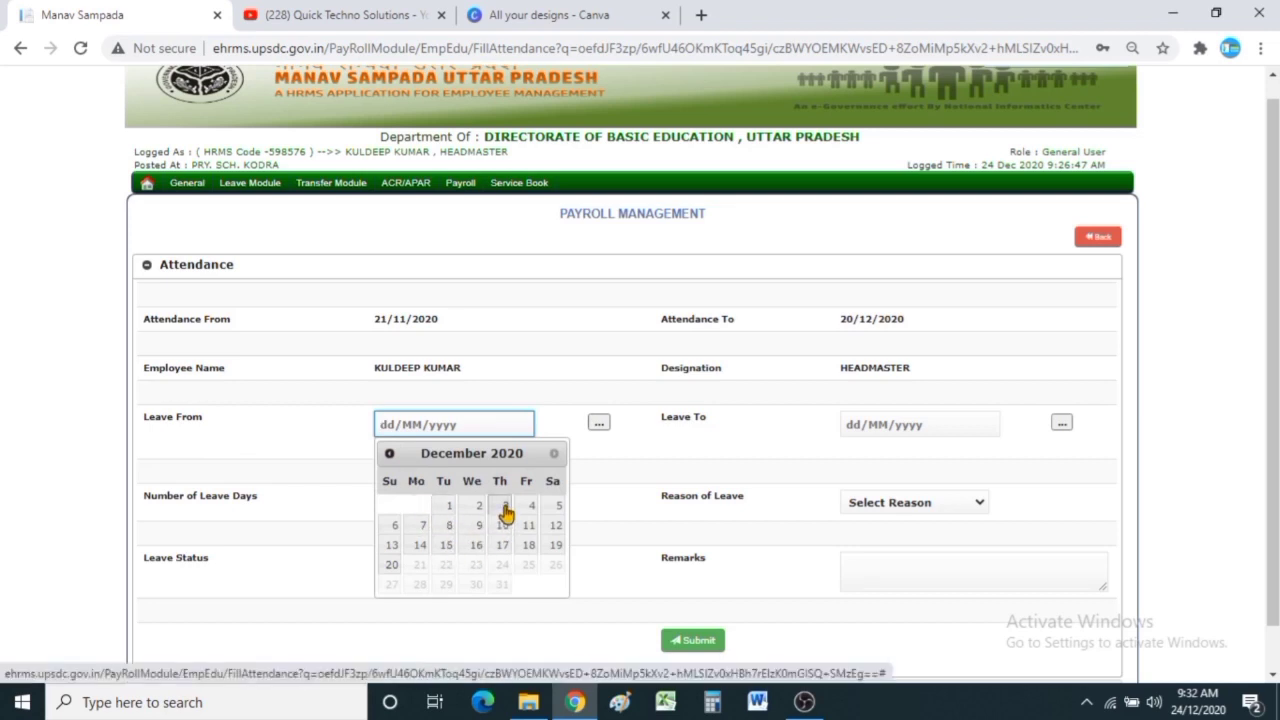
click(553, 547)
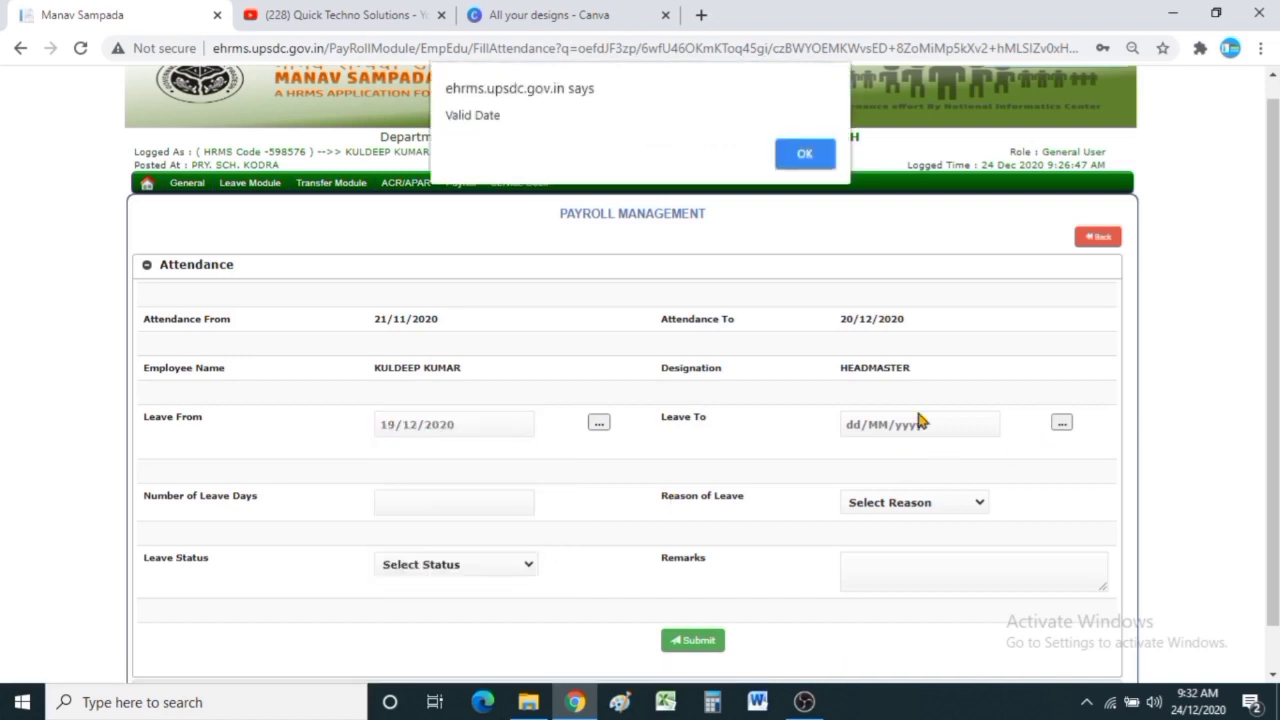
click(805, 152)
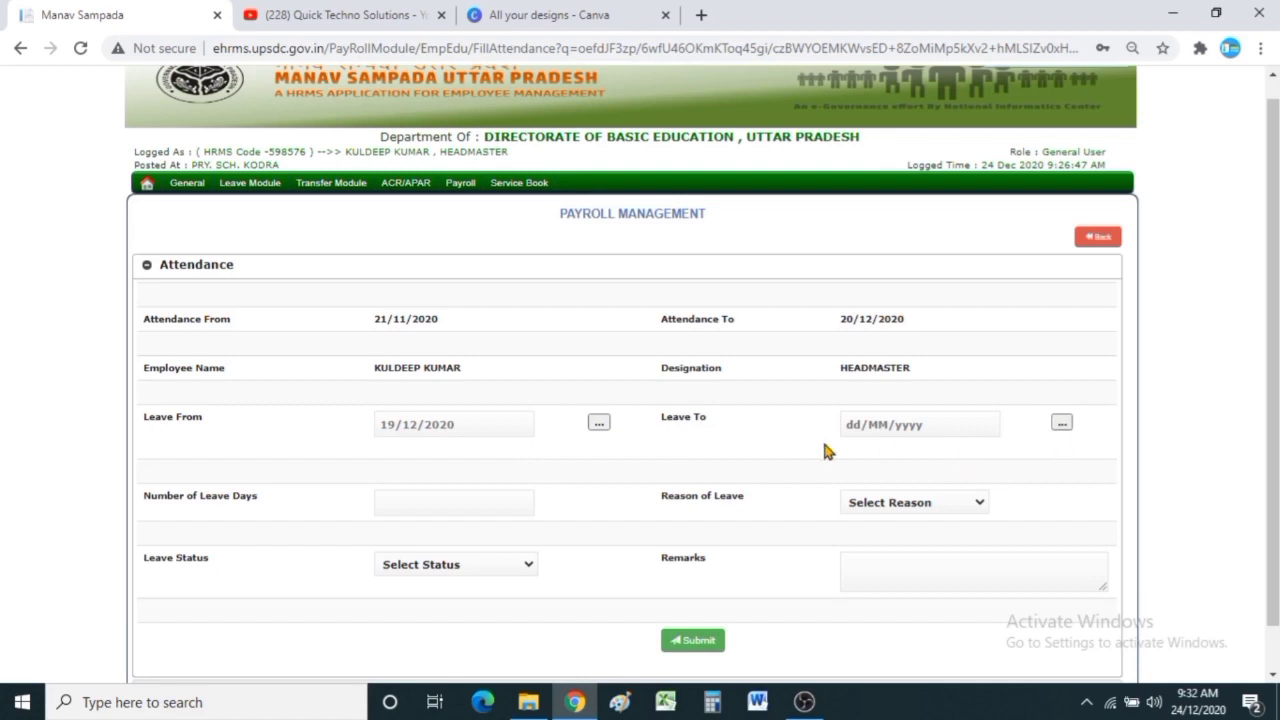
click(1062, 424)
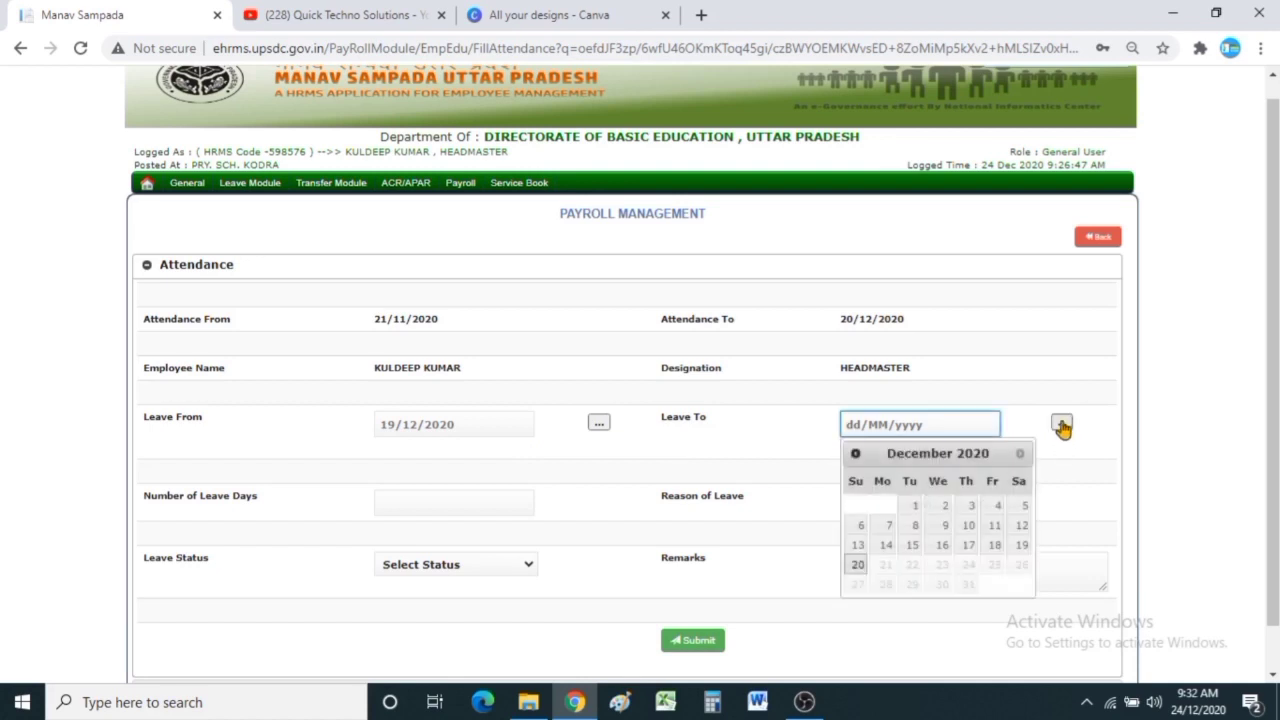
click(1022, 547)
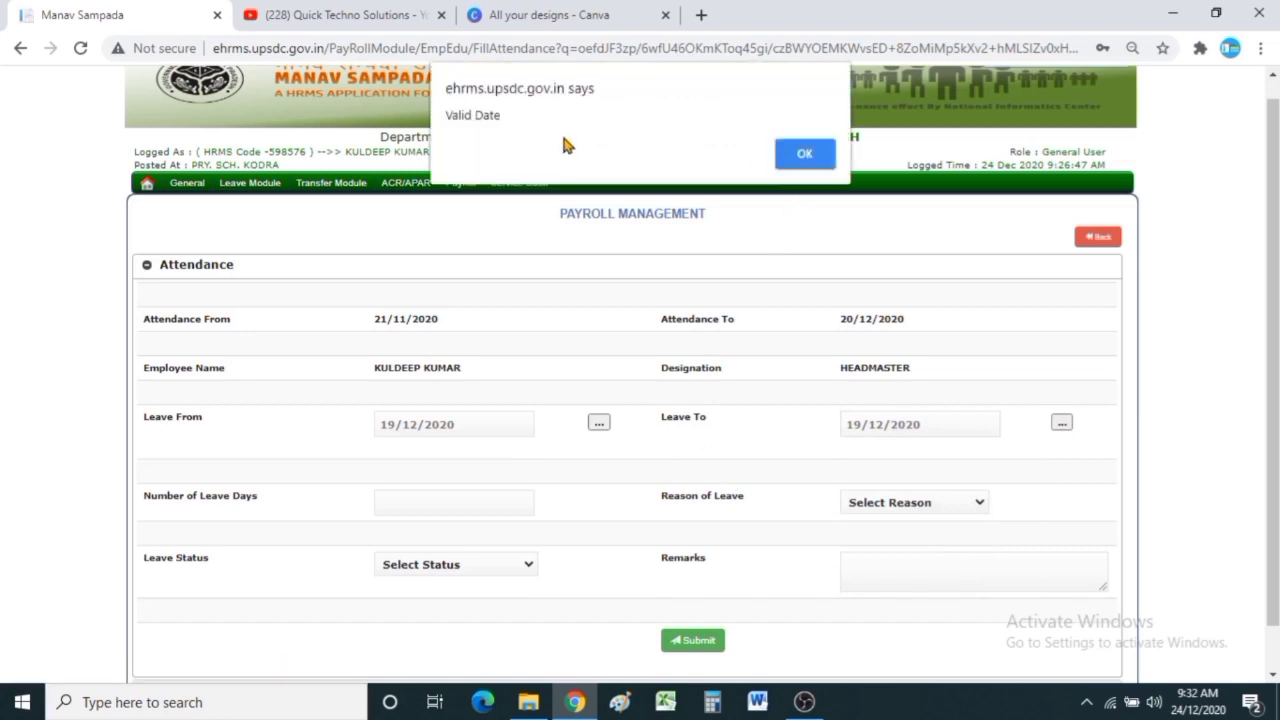
click(805, 160)
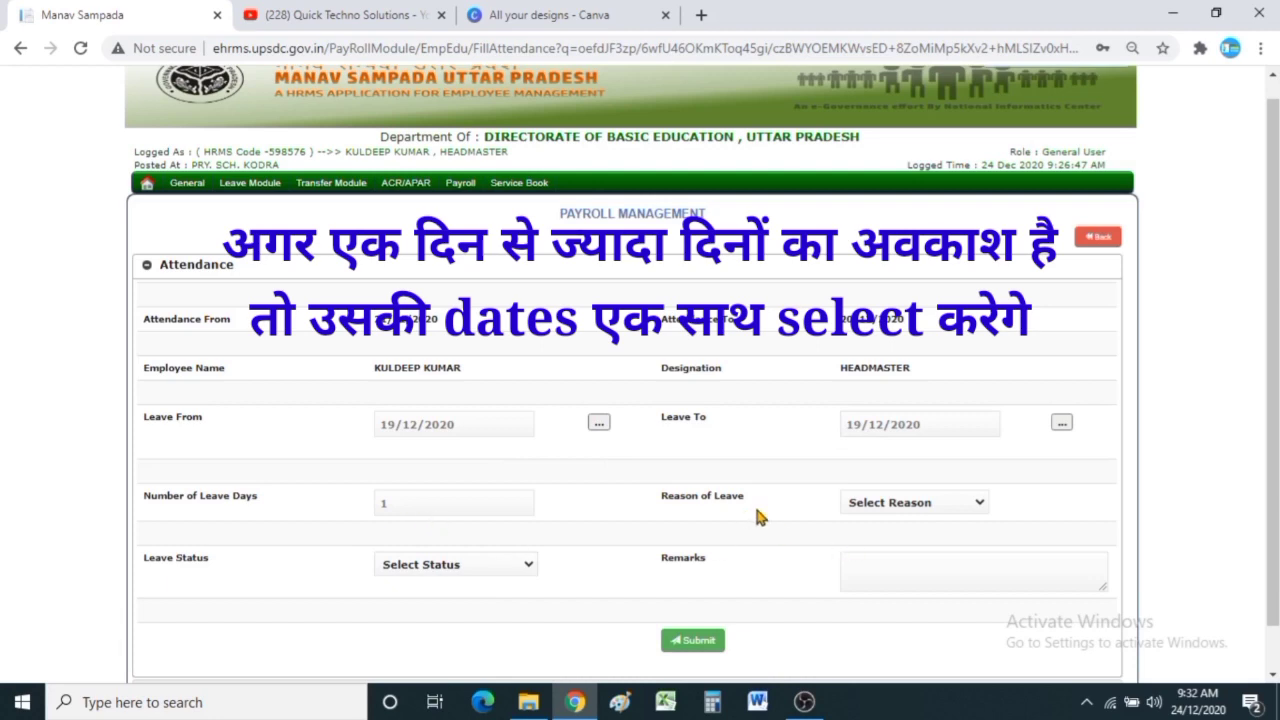
Set the reason of leave to Casual Leave and the leave status to Sanctioned Leave.
click(903, 503)
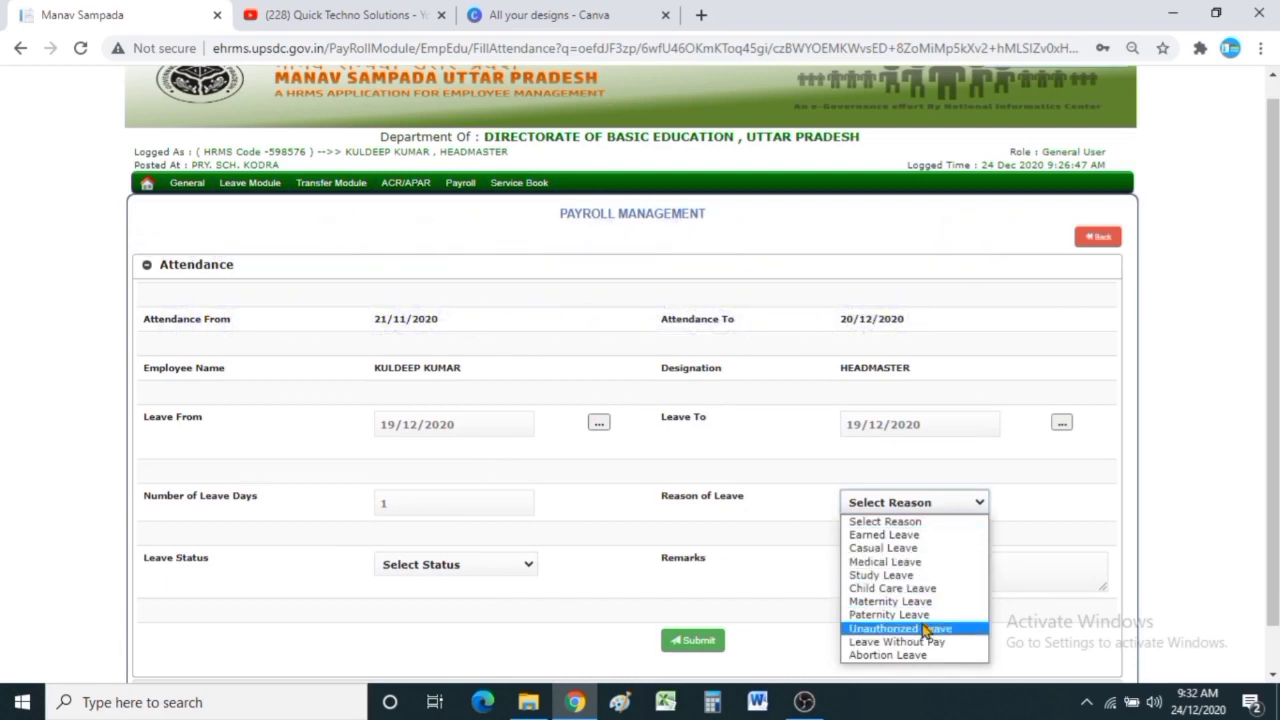
click(937, 549)
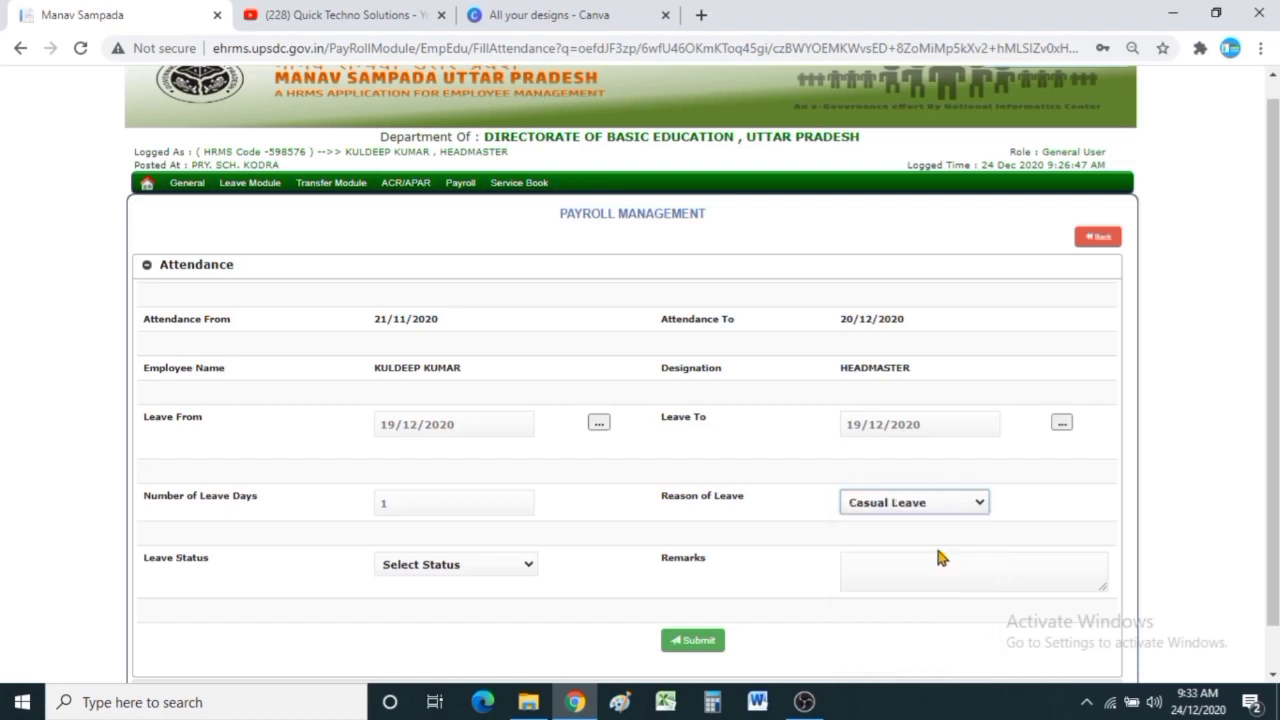
click(773, 472)
click(882, 565)
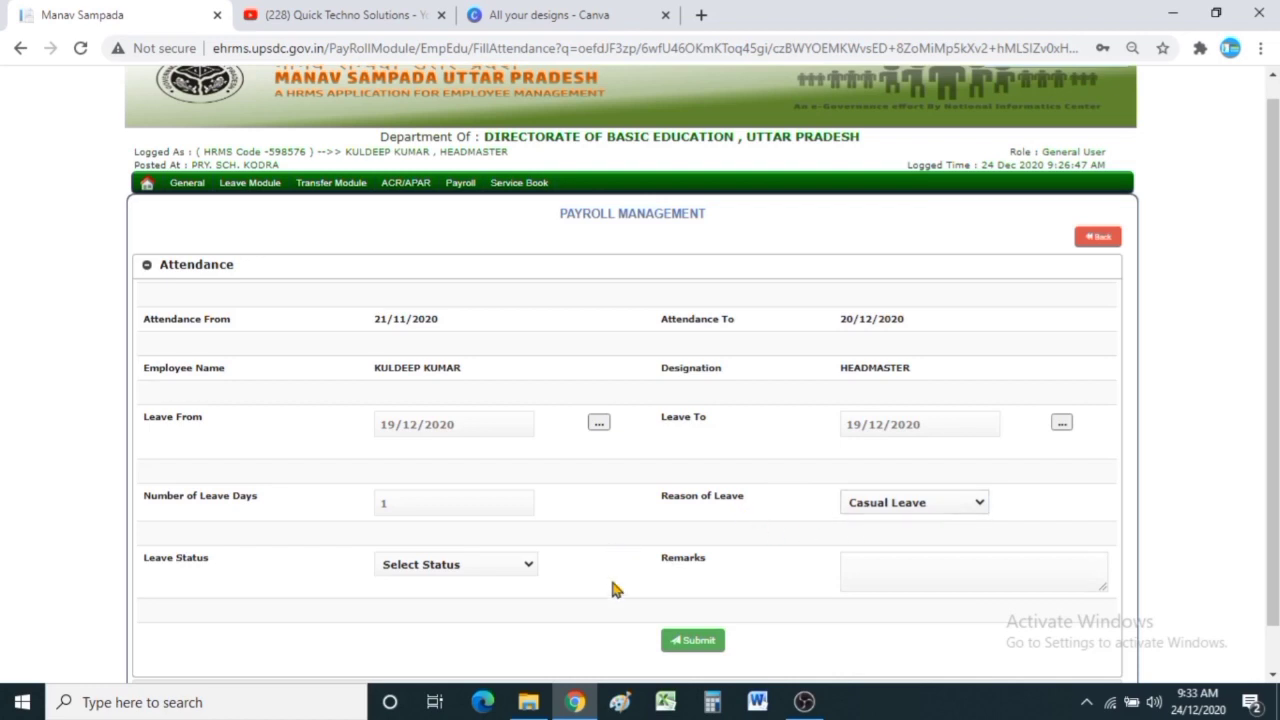
click(436, 566)
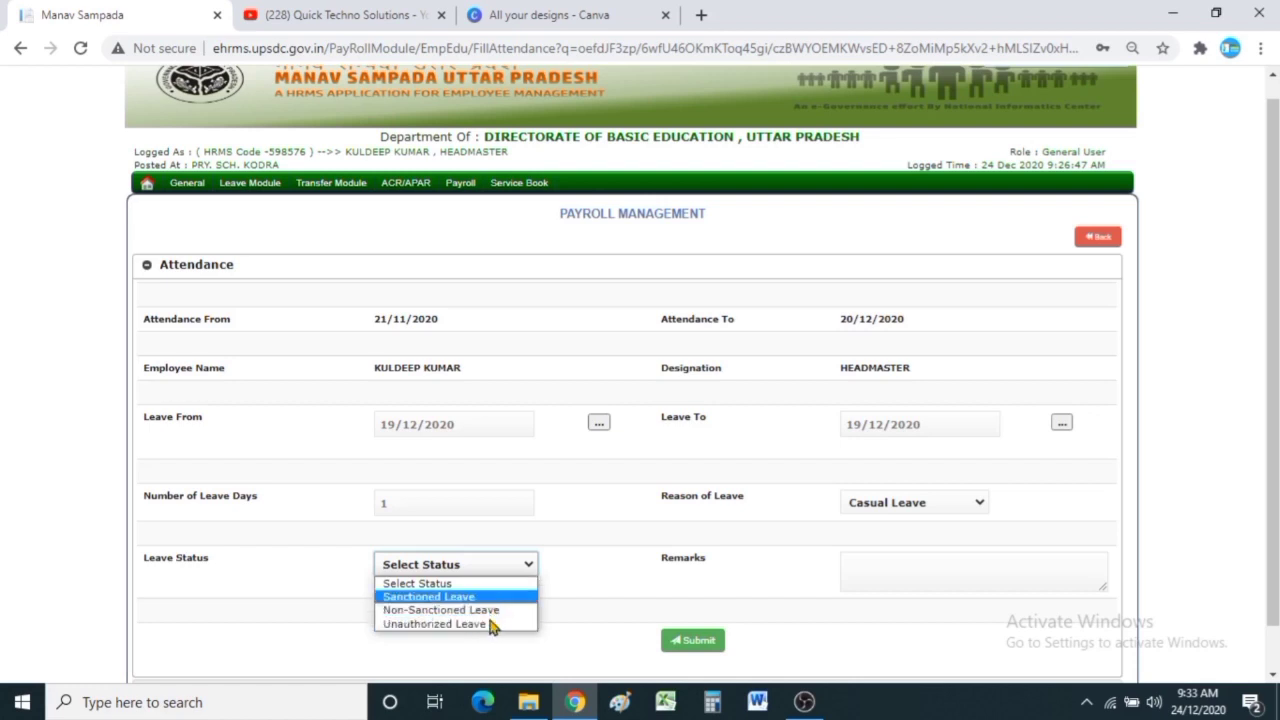
click(499, 599)
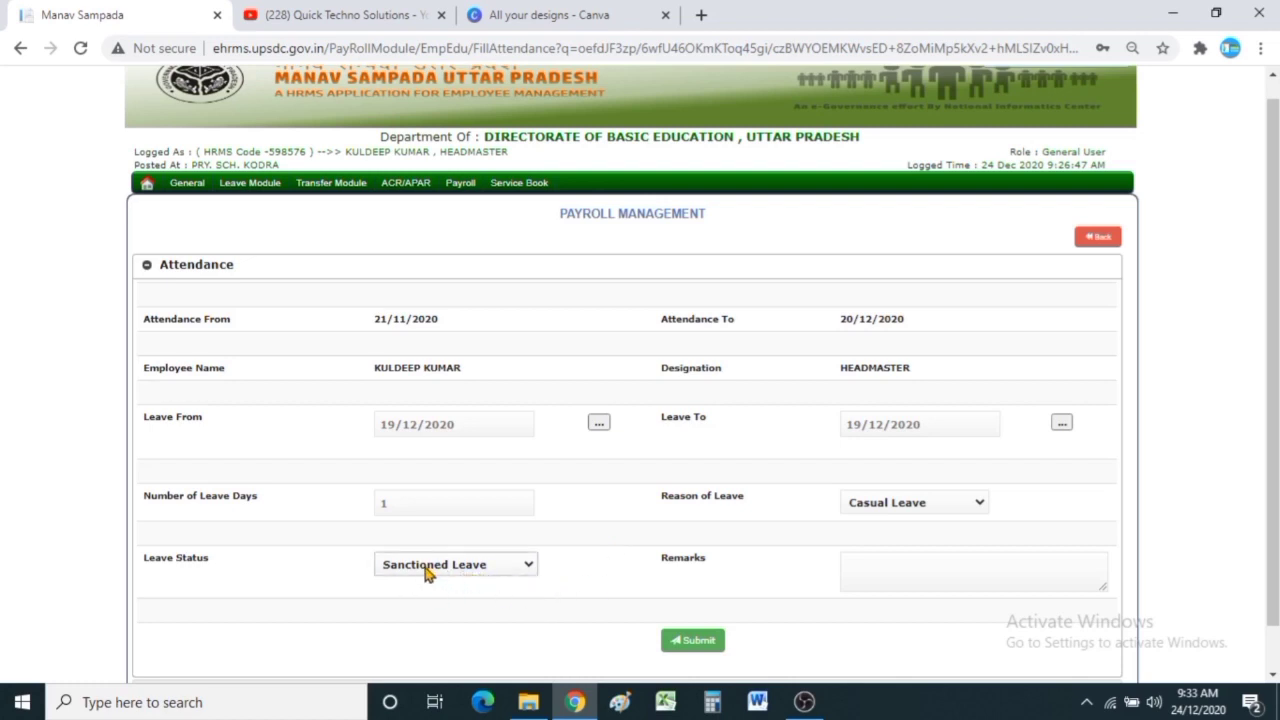
Enter the remark "1 day casual leave" and submit the leave entry.
click(889, 572)
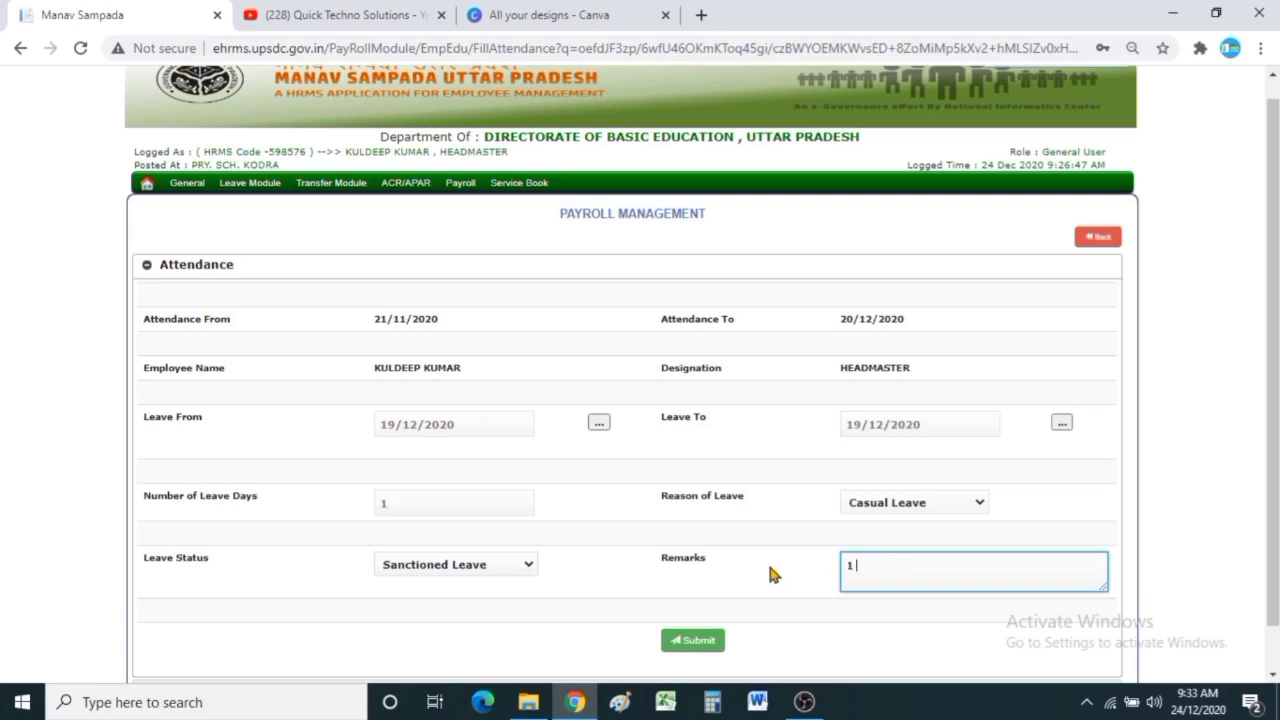
text(1 day casual leave)
click(770, 575)
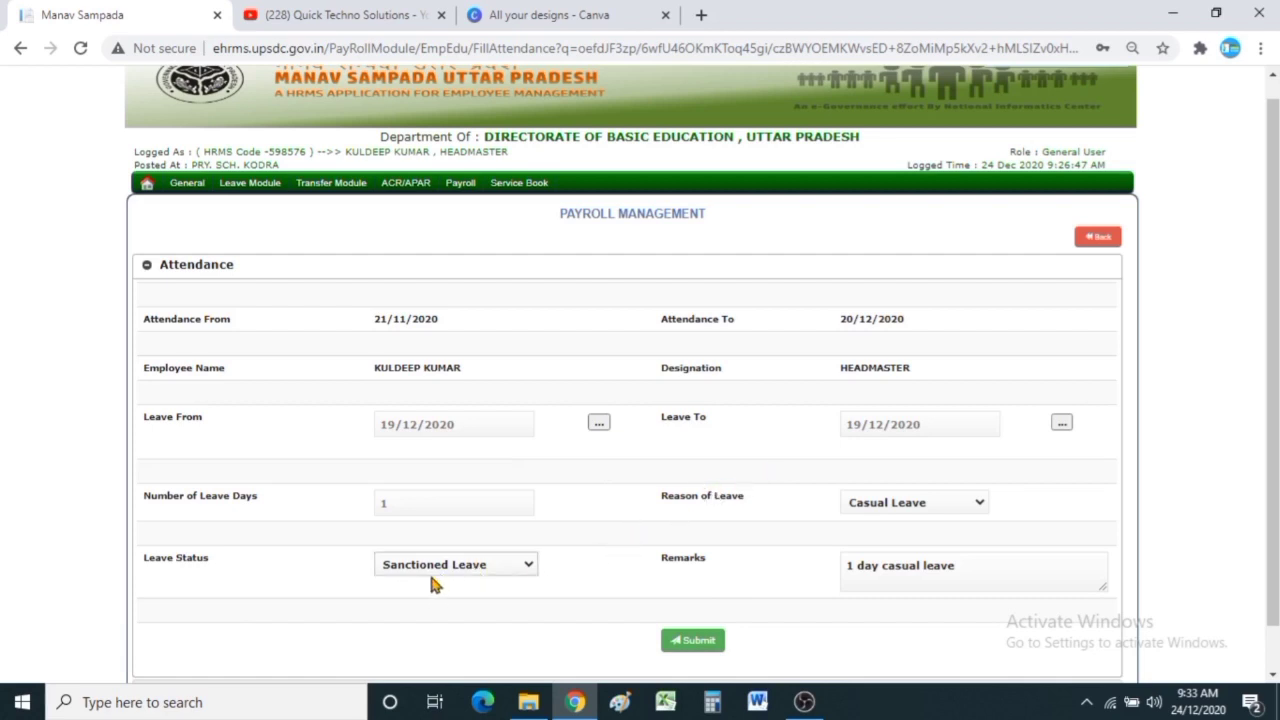
click(689, 645)
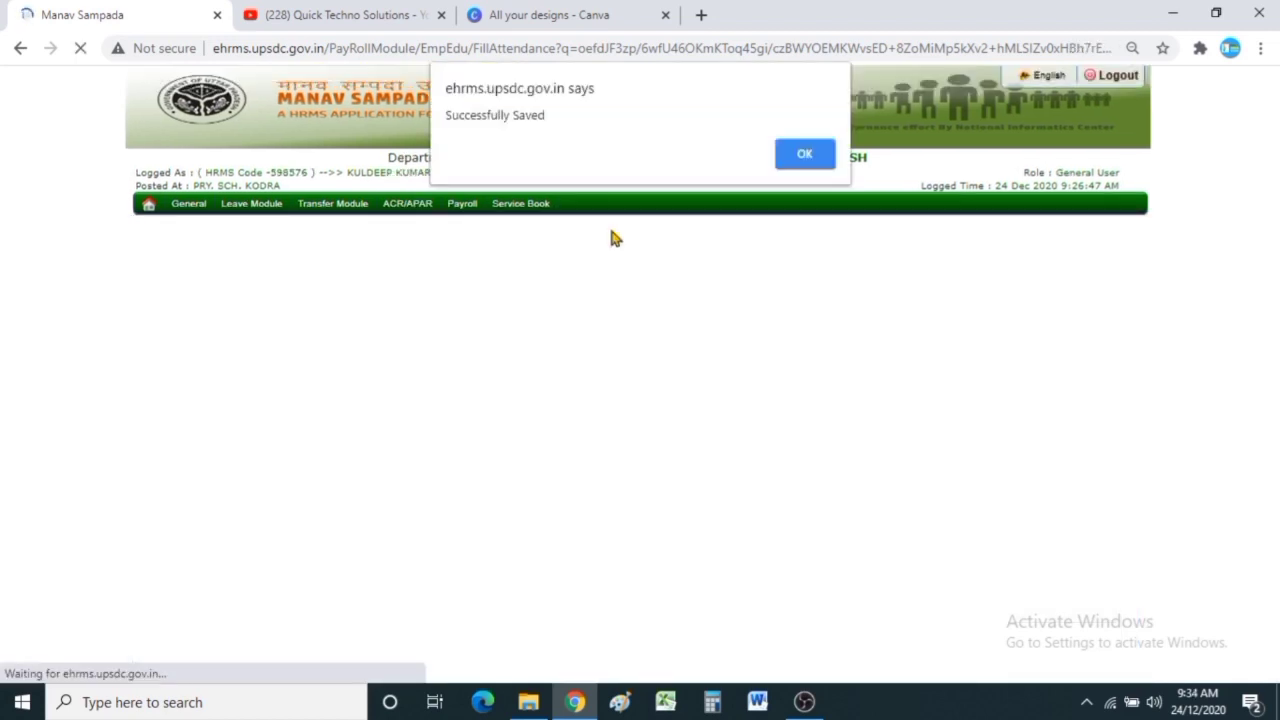
click(801, 155)
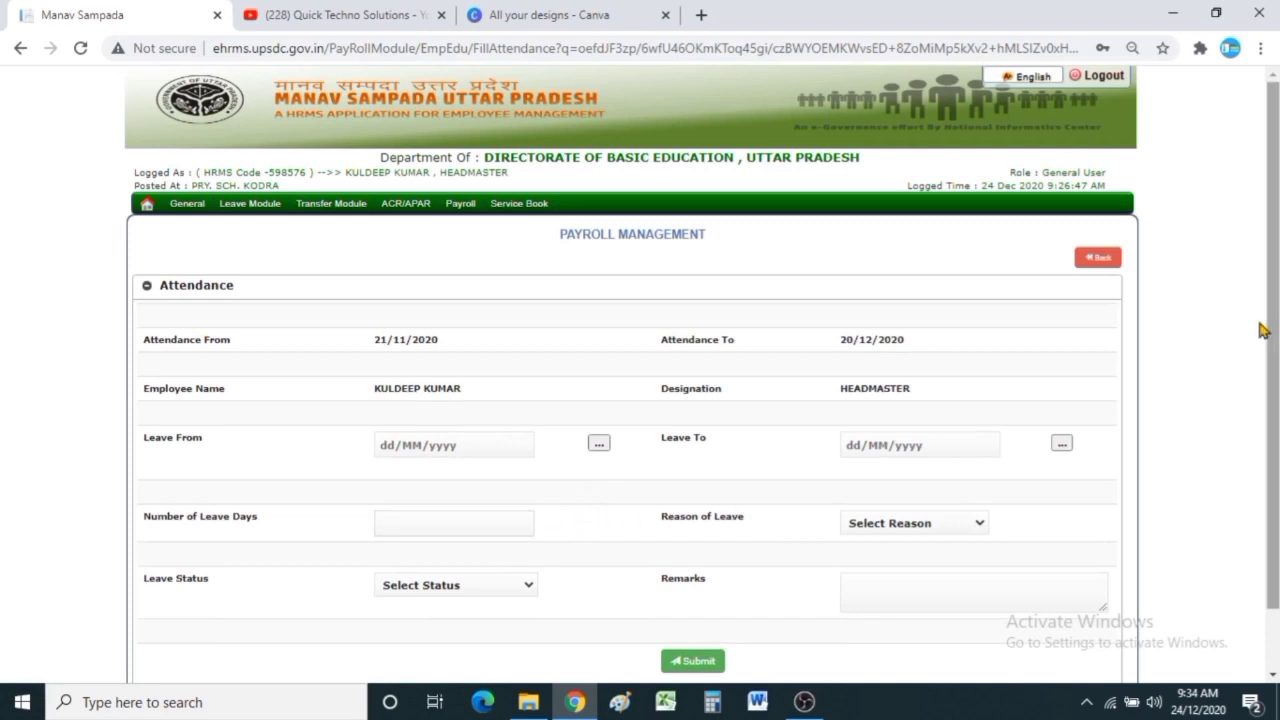
Review the headmaster's saved leave records under Attendance Filled, then return to the attendance form.
scroll(1260, 329, down, 1)
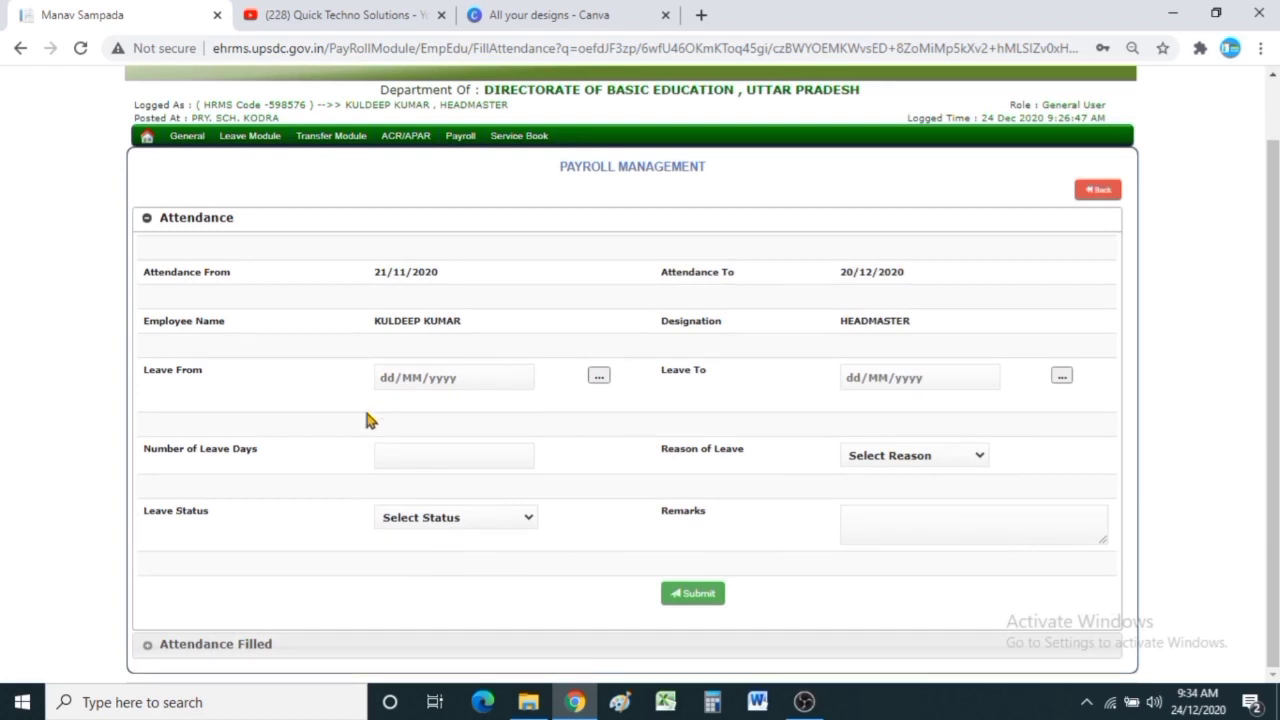
click(249, 647)
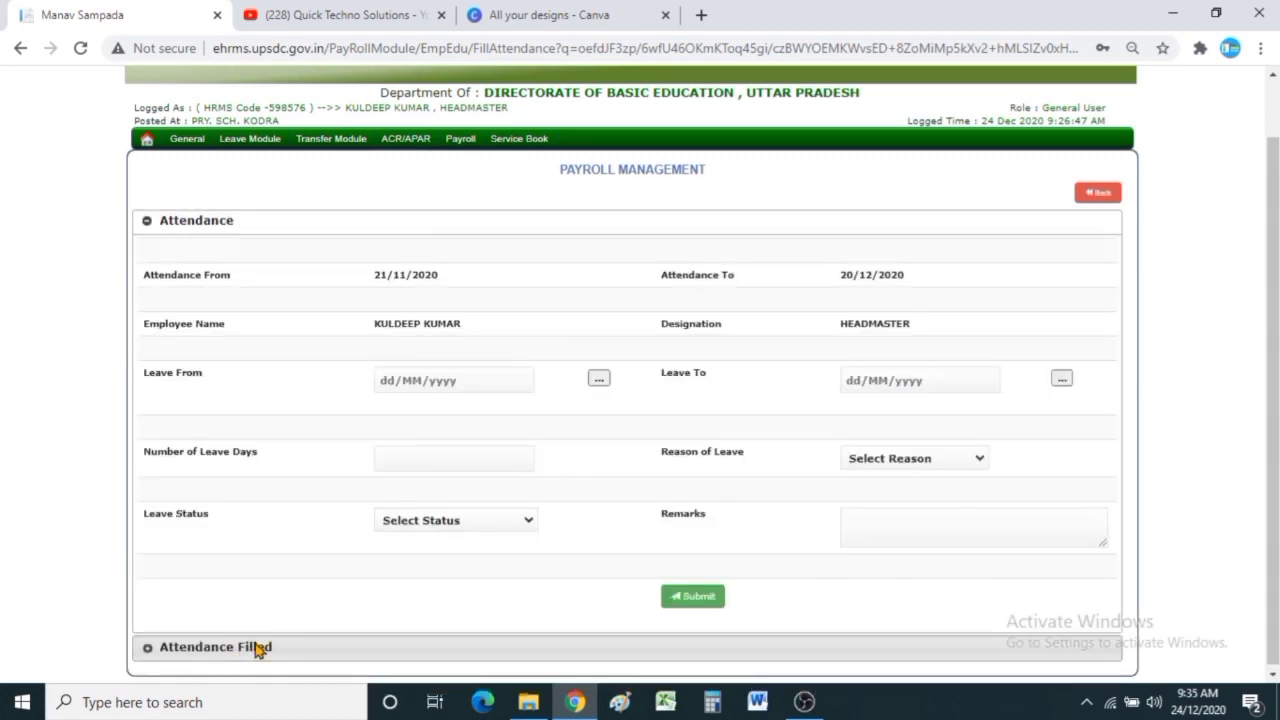
click(251, 648)
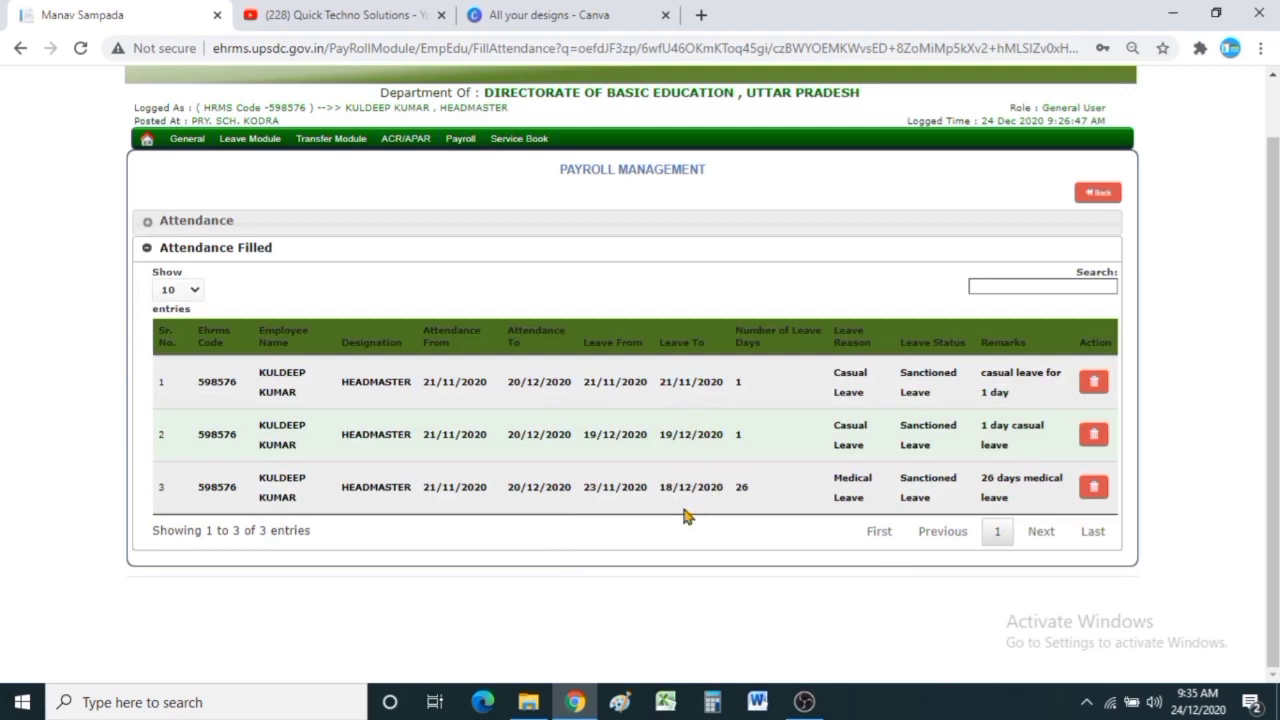
click(646, 232)
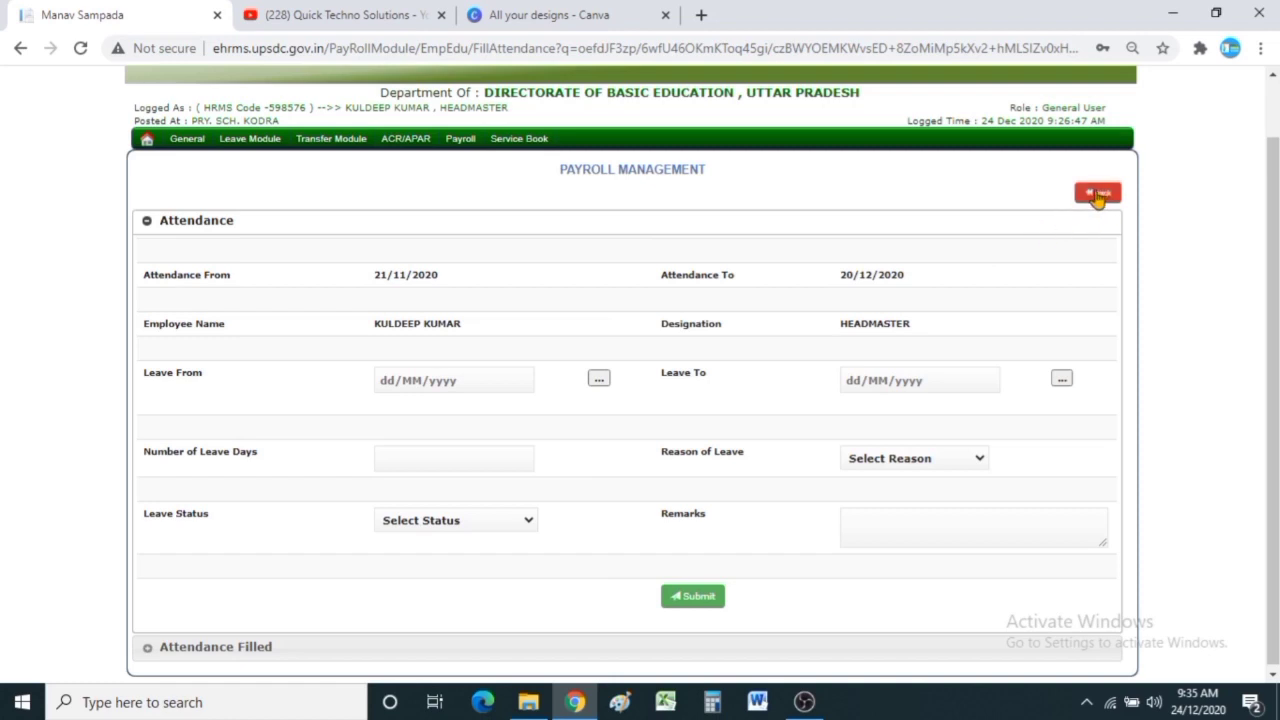
Go back to the employee list, open an employee's attendance form and review the leave records under Attendance Filled.
click(1096, 196)
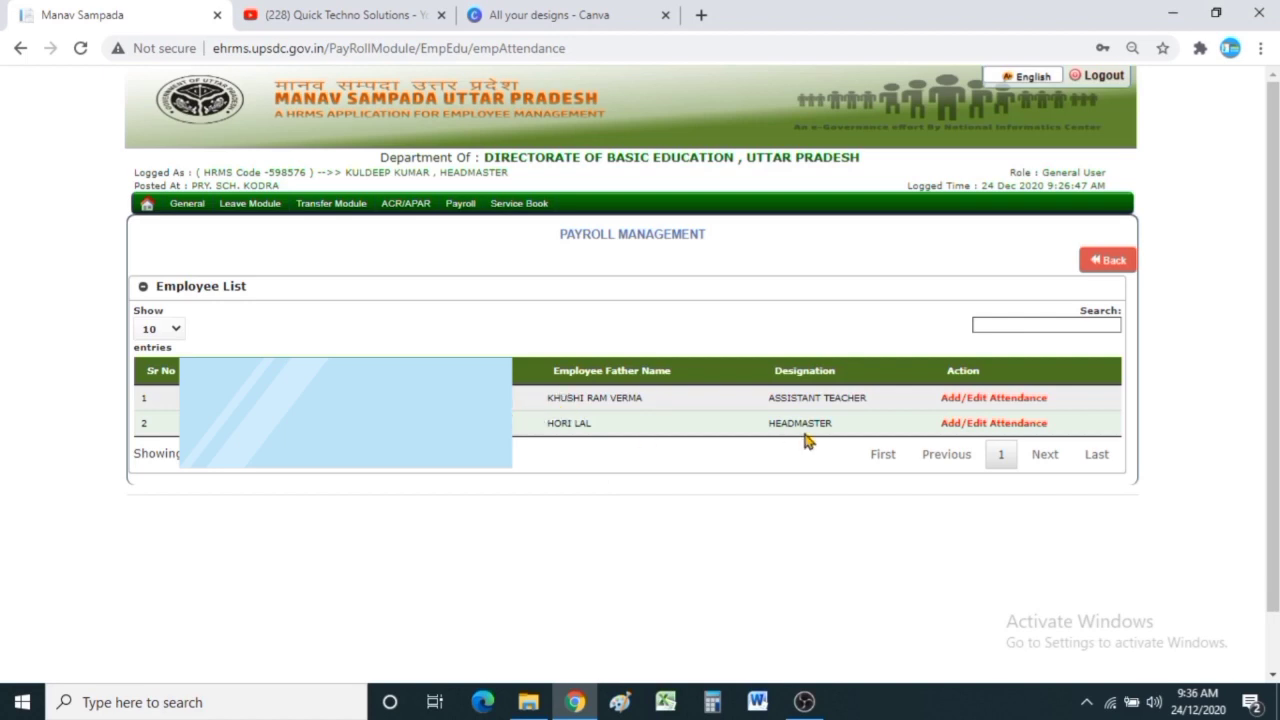
click(980, 406)
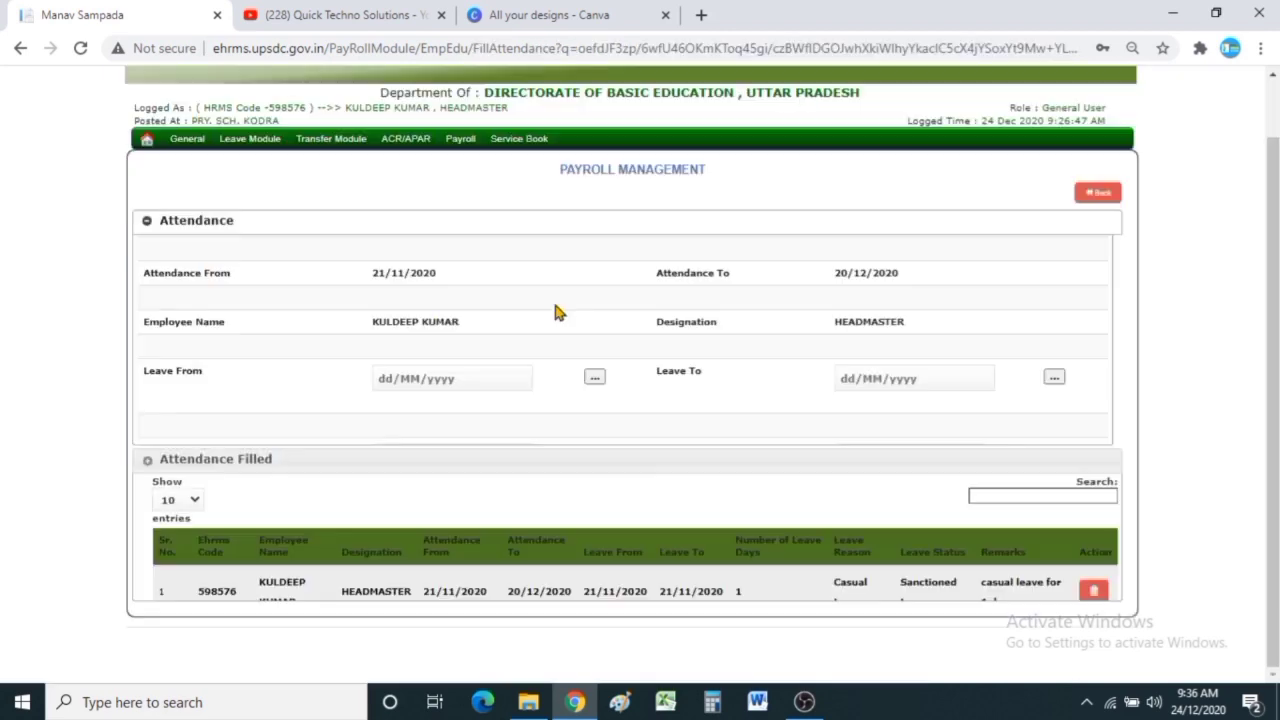
scroll(588, 504, down, 1)
scroll(588, 504, down, 1)
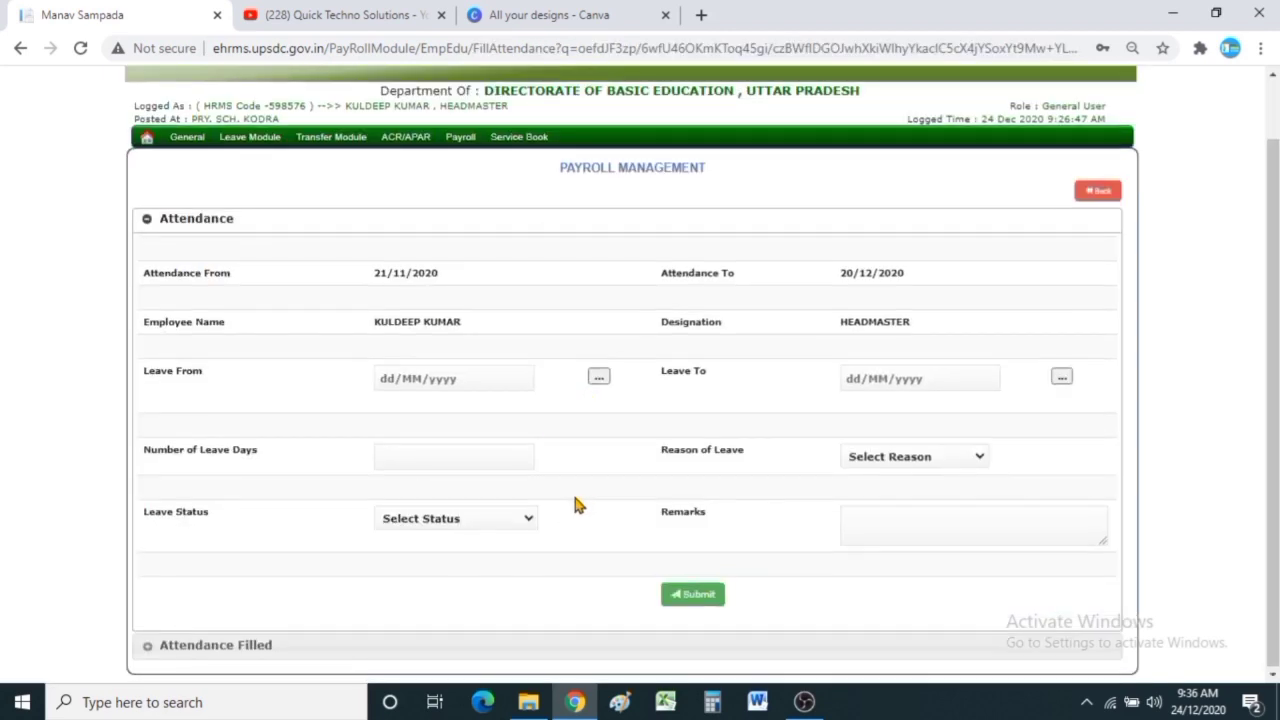
click(481, 651)
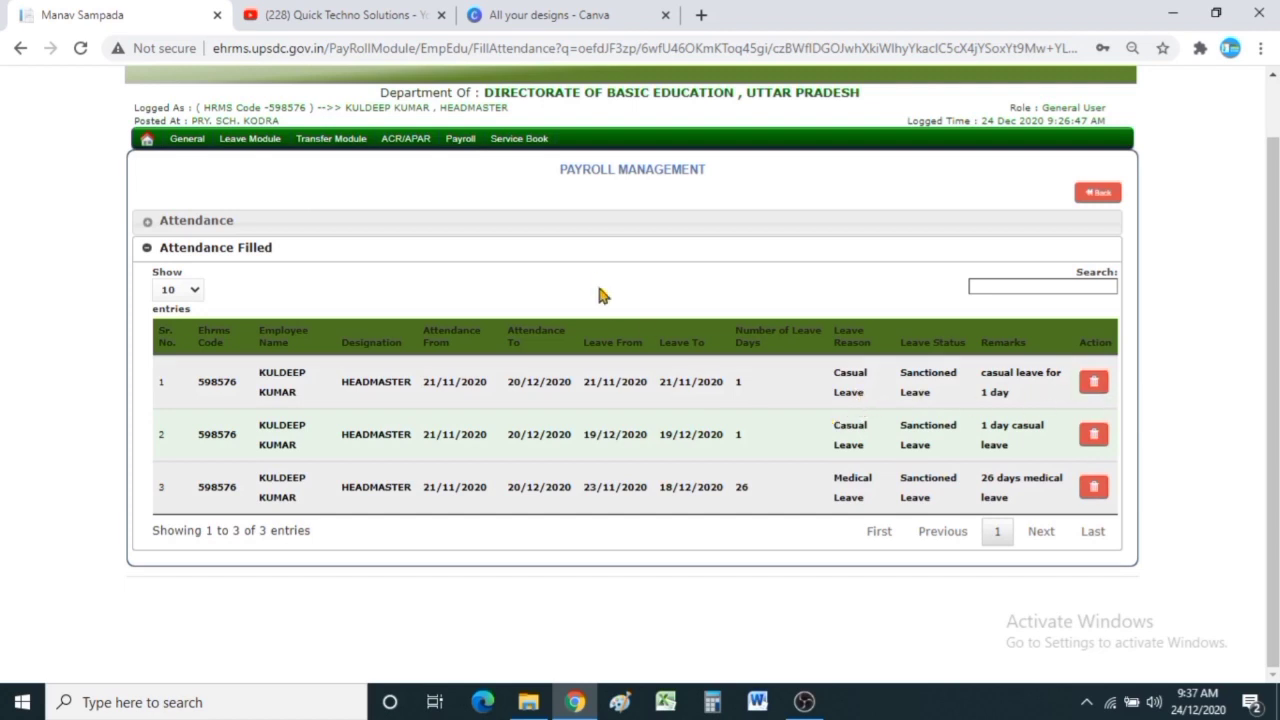
click(593, 231)
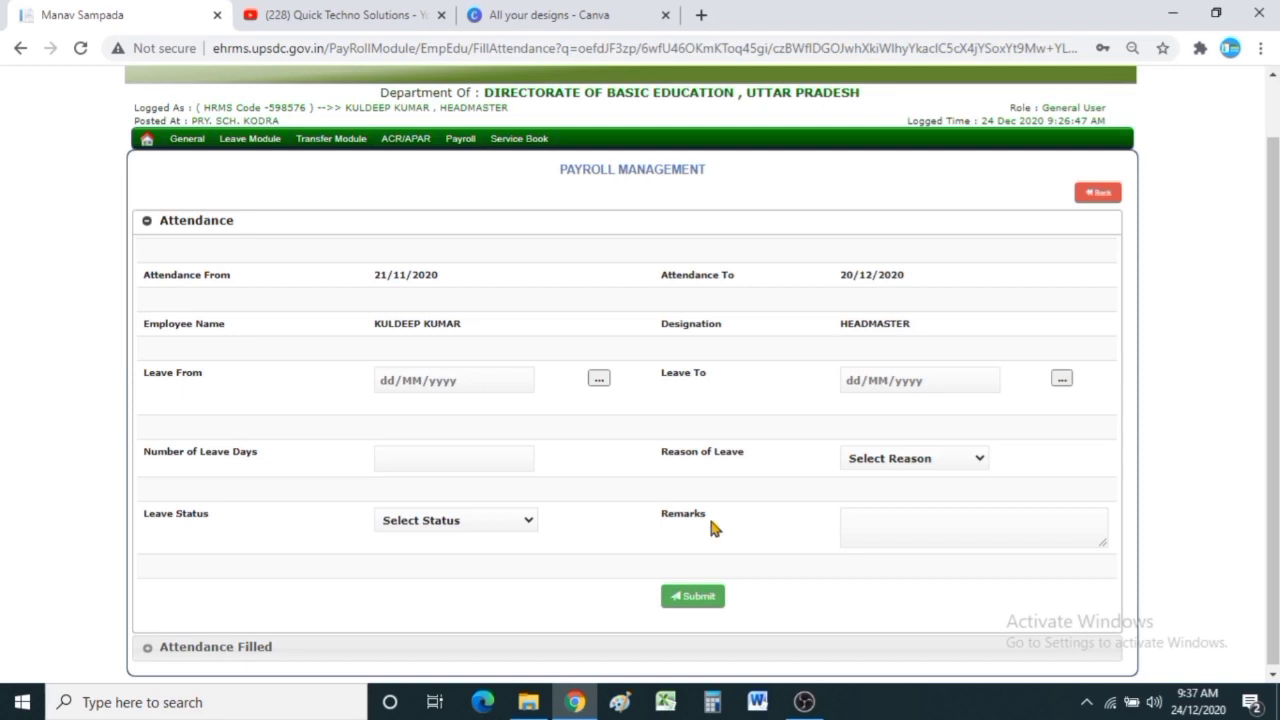
click(506, 650)
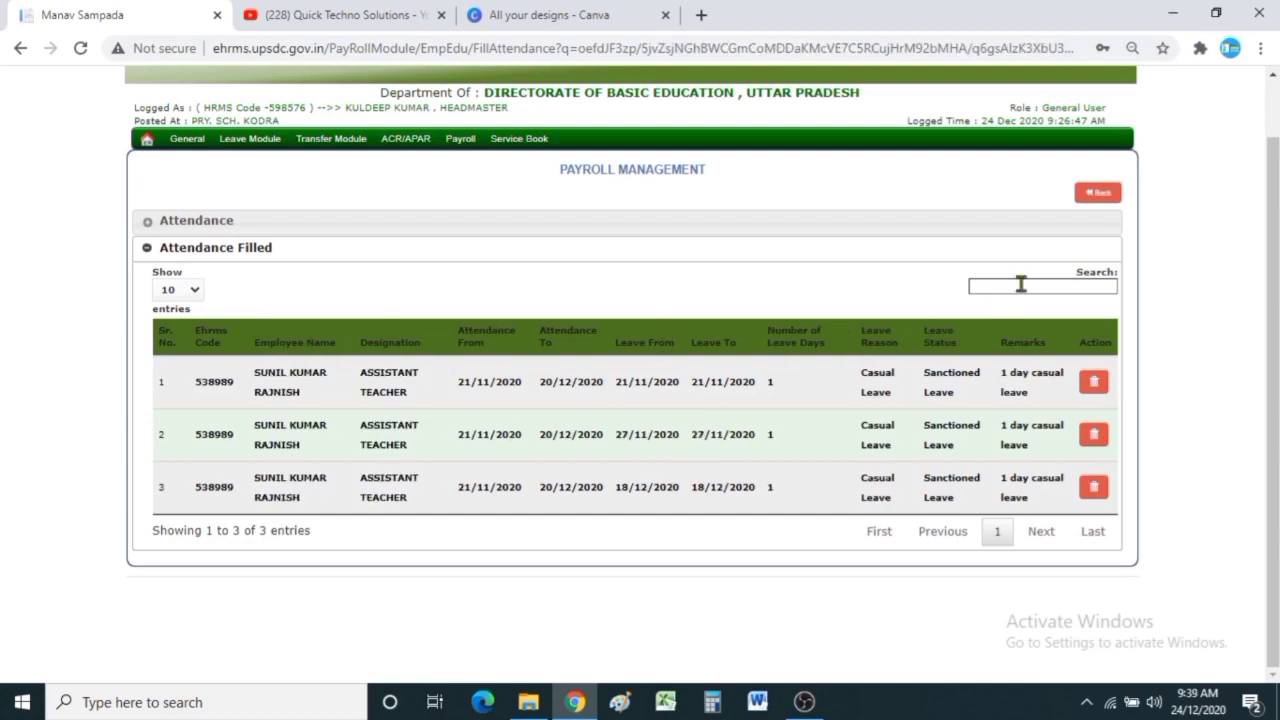
Return to the attendance menu and open the Lock Employee Attendance list to review all leave records before locking.
click(1096, 197)
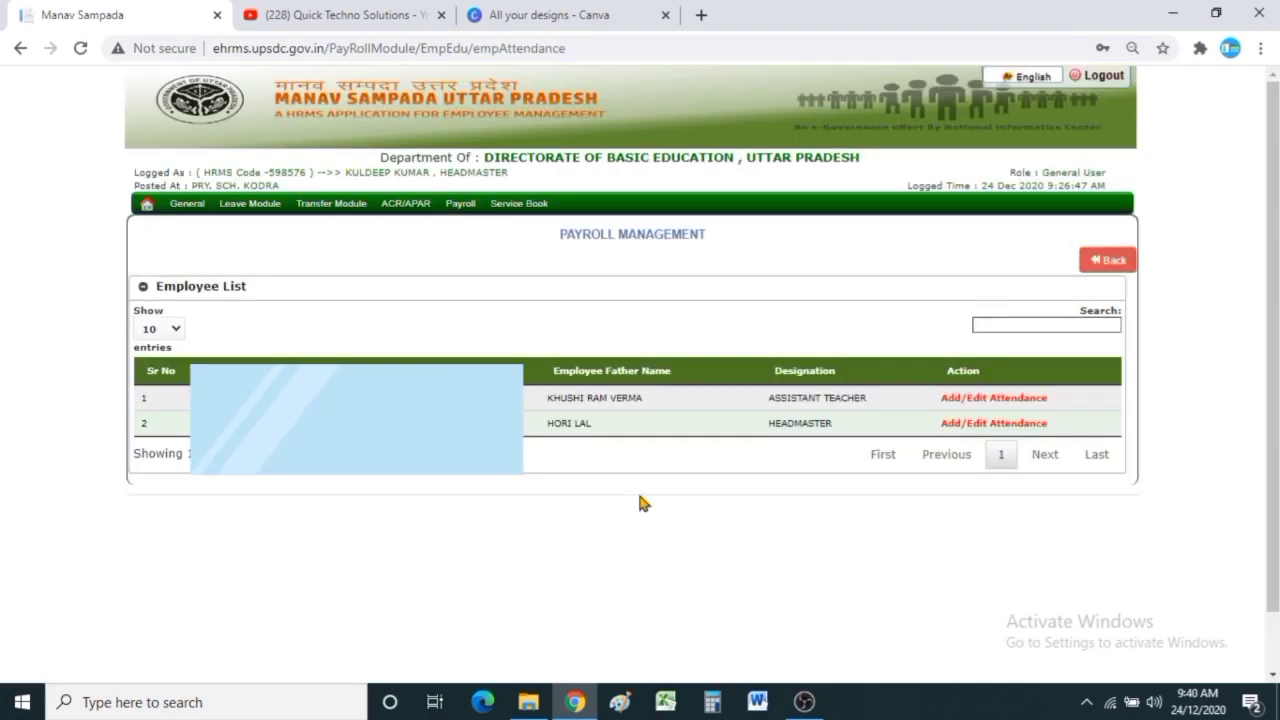
click(1095, 262)
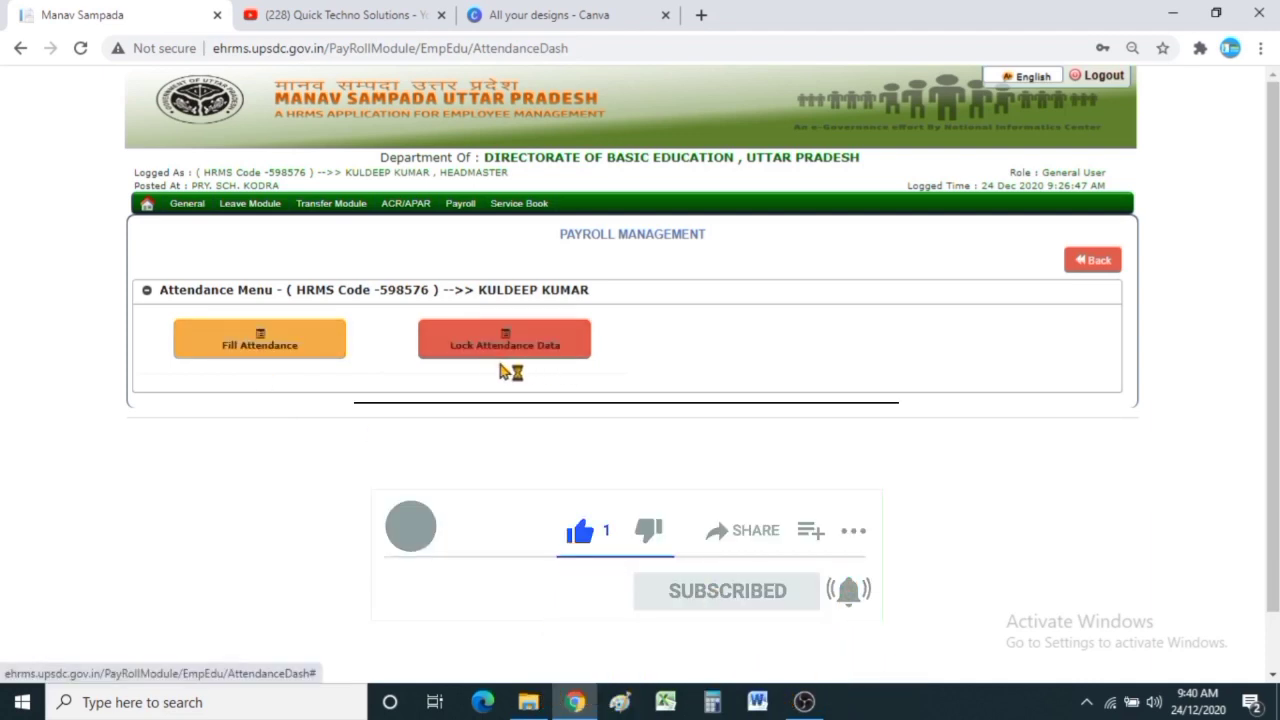
click(545, 347)
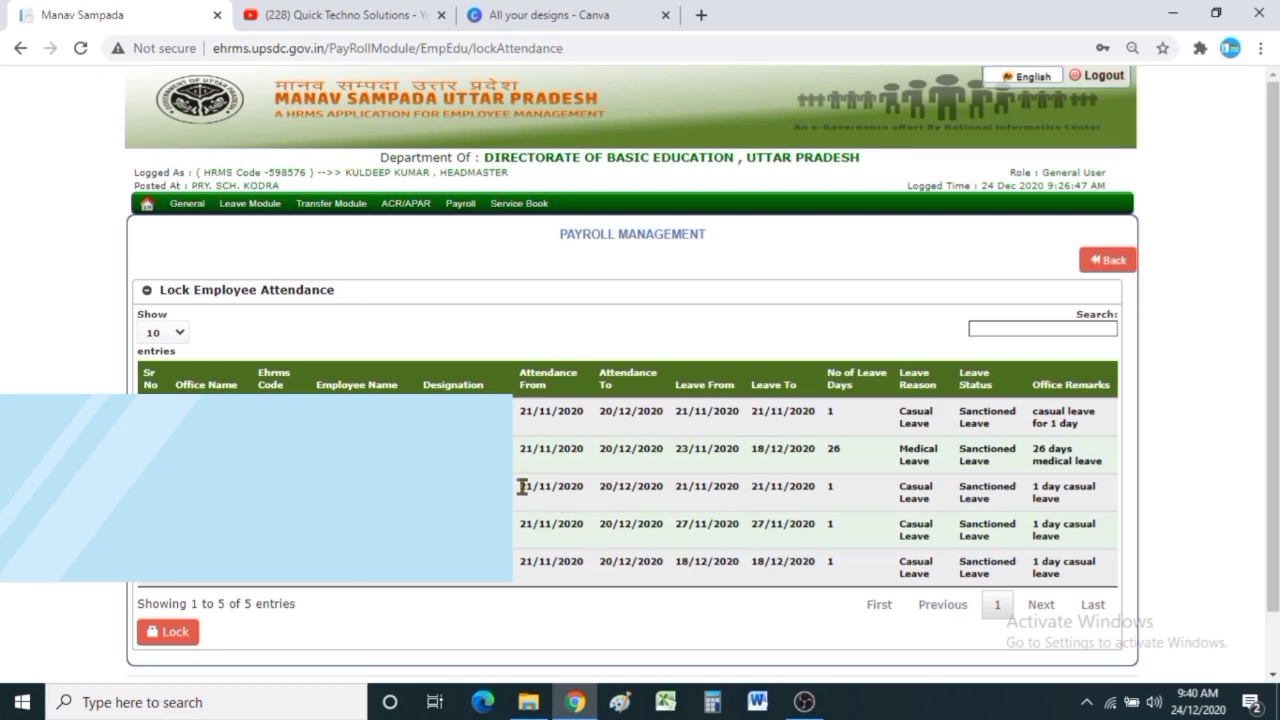
scroll(572, 402, down, 2)
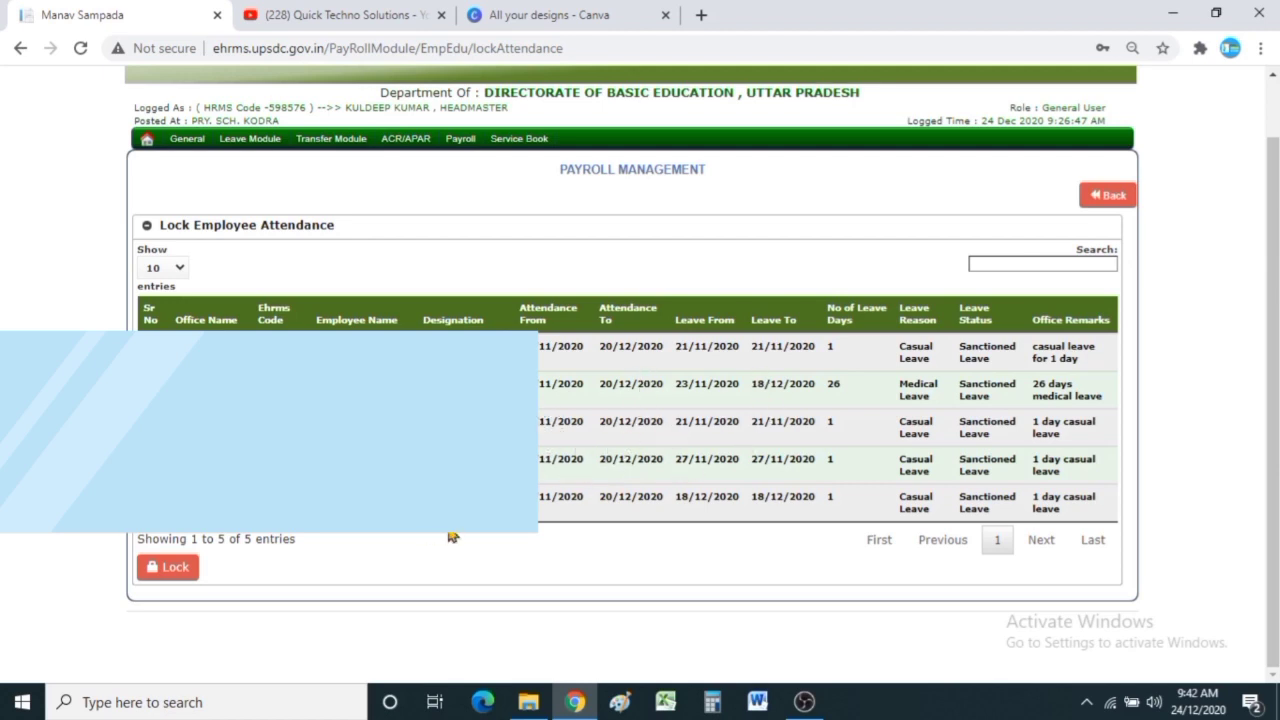
Lock all employee attendance records in the Lock Employee Attendance list and confirm the locking.
click(166, 568)
click(175, 567)
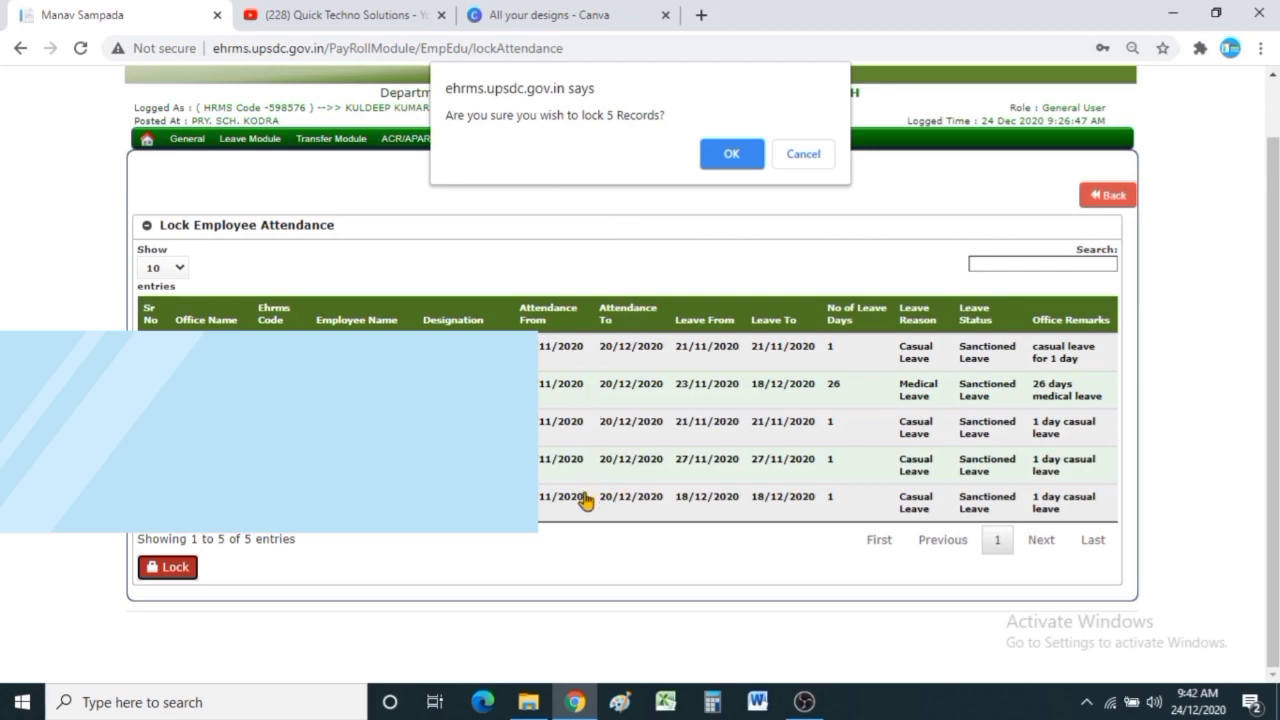
click(731, 156)
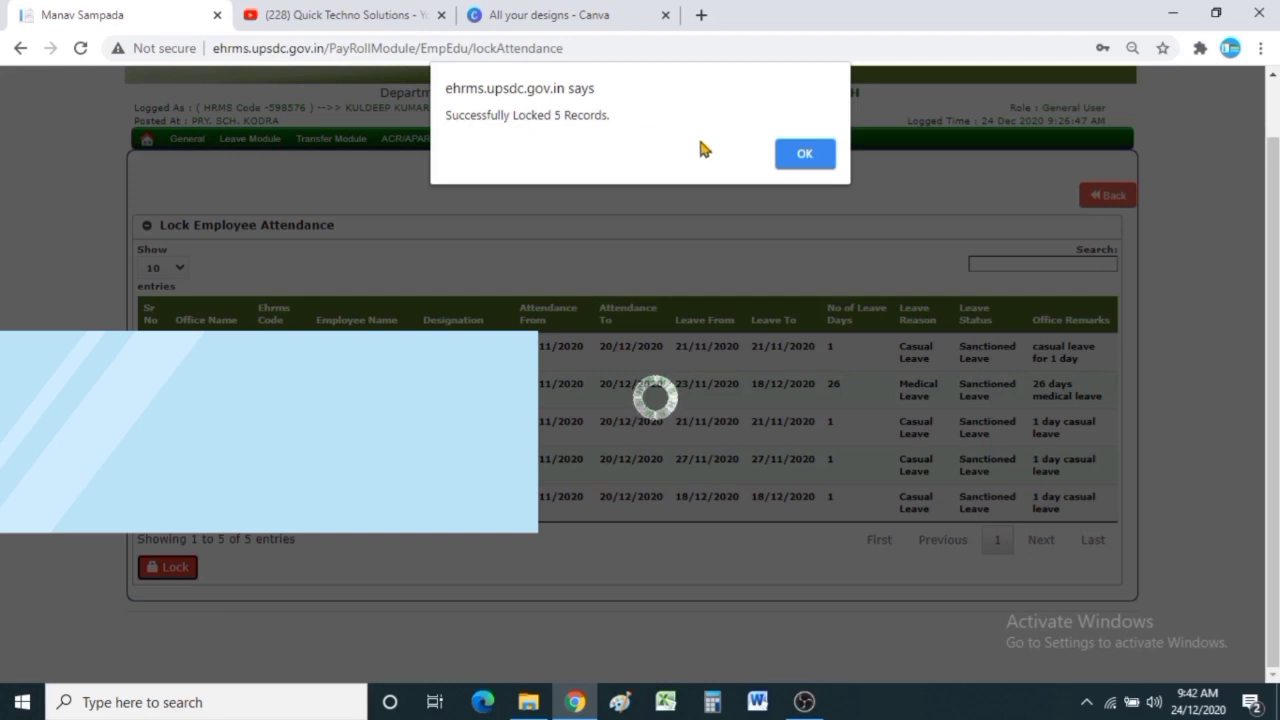
click(795, 158)
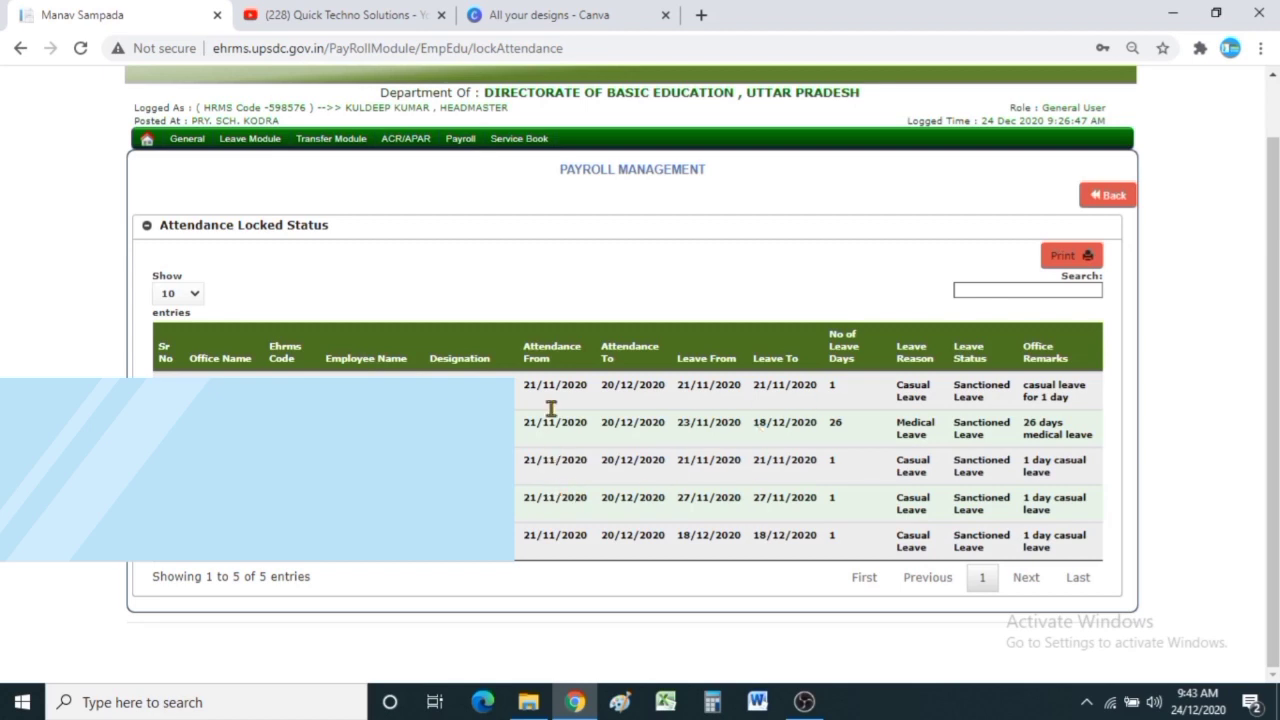
Open the printable attendance list from Attendance Locked Status and set up its print job with 2 copies.
click(1080, 258)
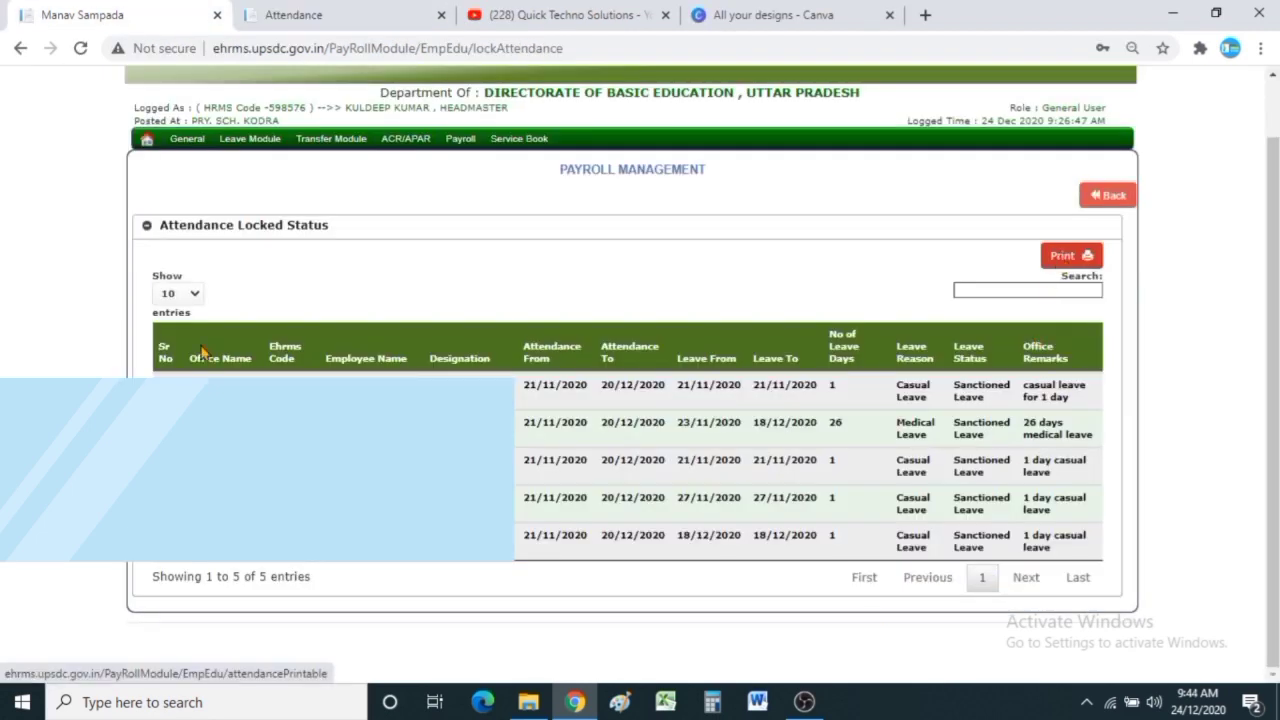
click(335, 10)
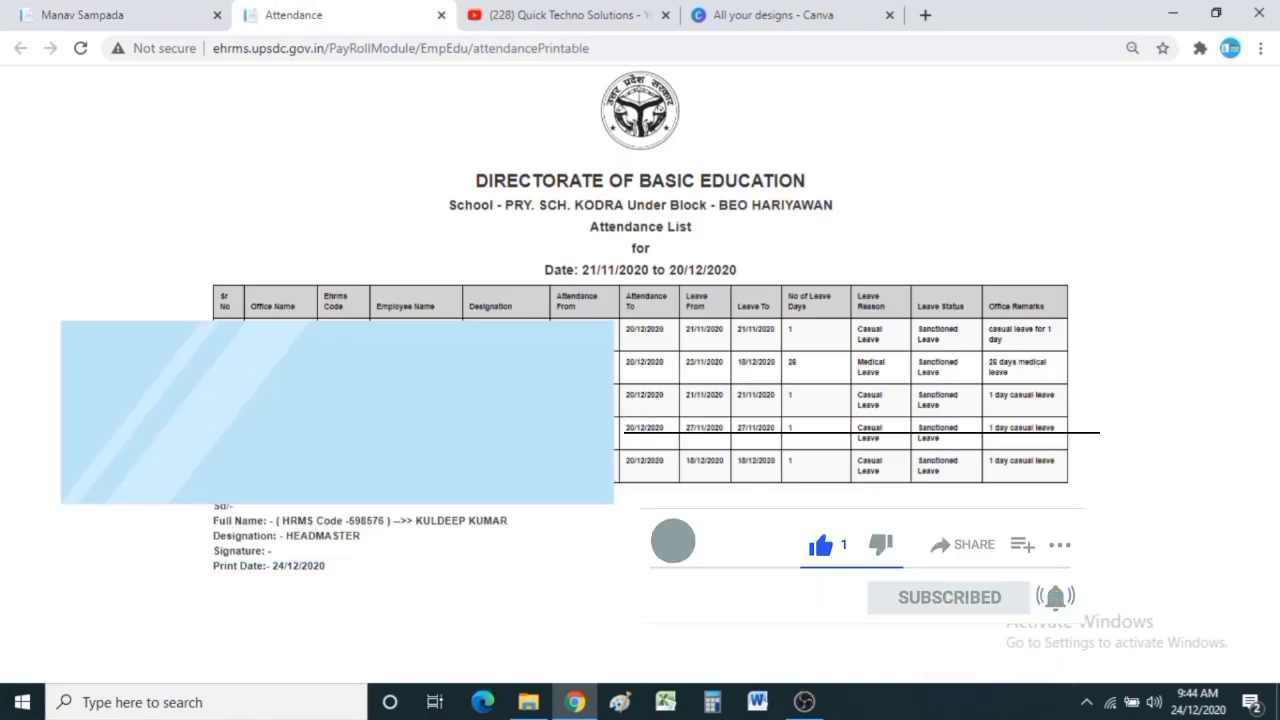
right_click(594, 323)
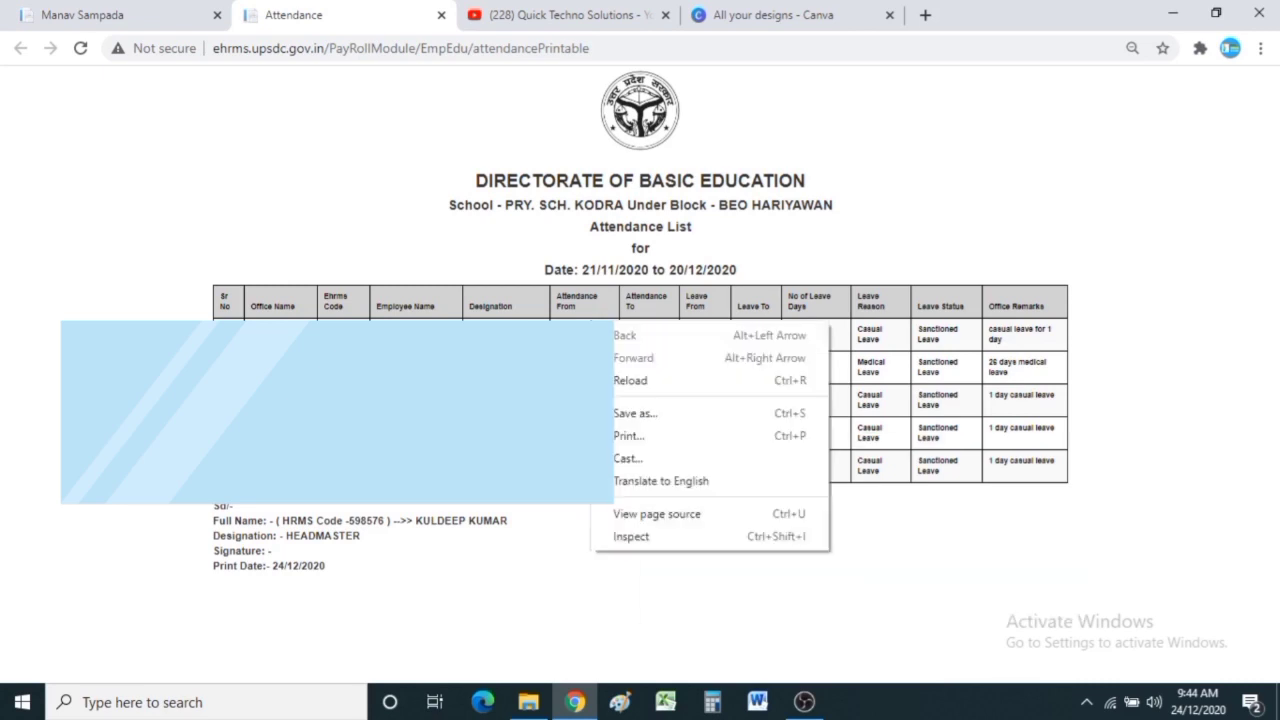
click(660, 444)
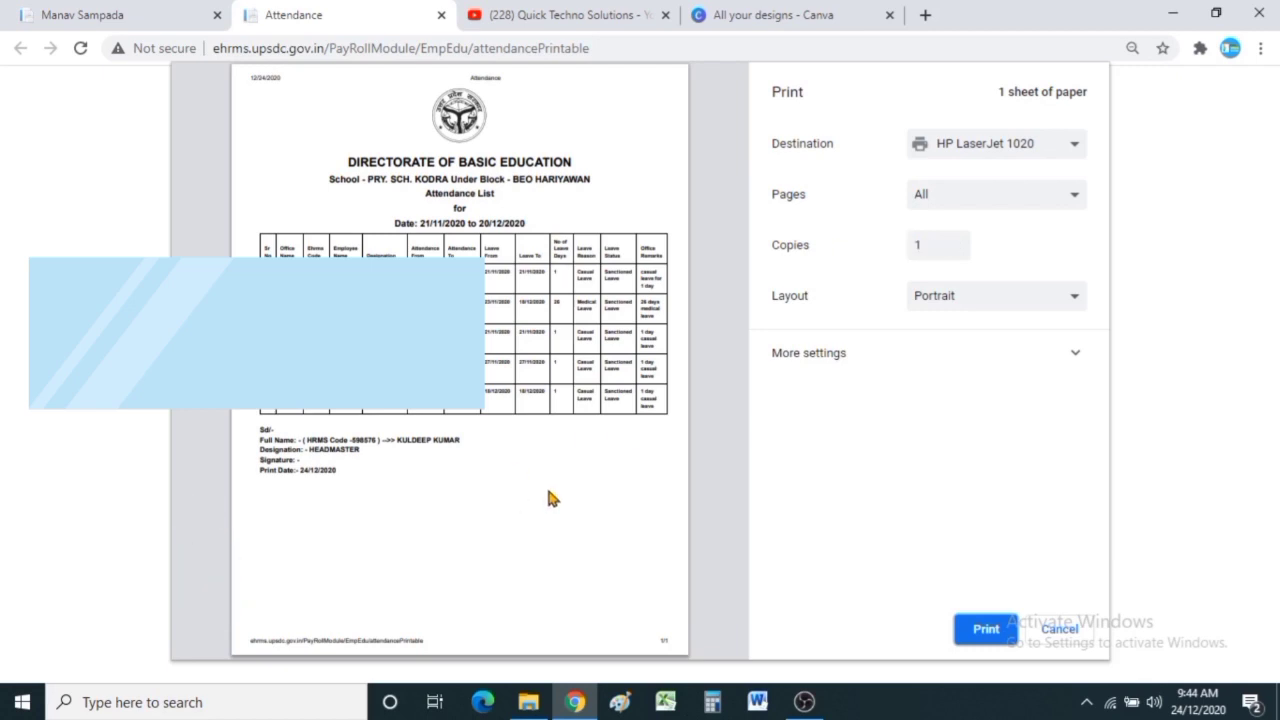
click(955, 240)
click(610, 425)
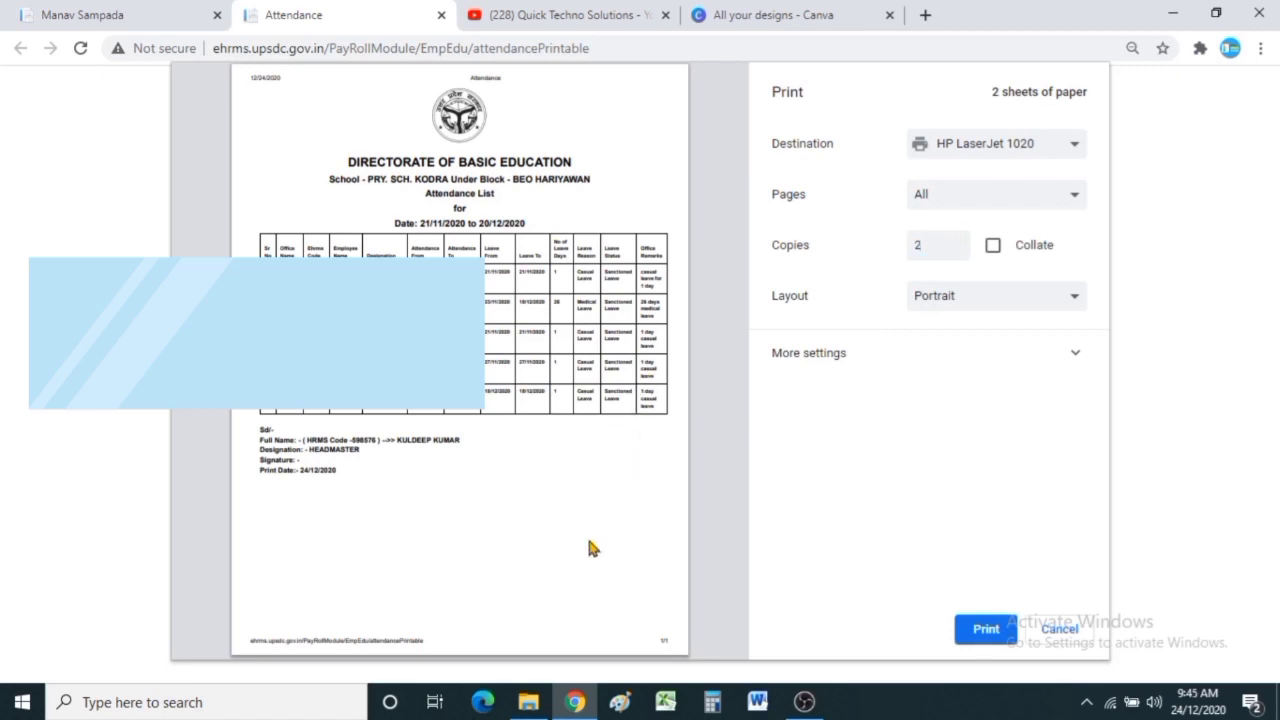
Return to the Attendance Locked Status page, then switch to YouTube and view the Quick Techno Solutions channel's home page header.
click(143, 12)
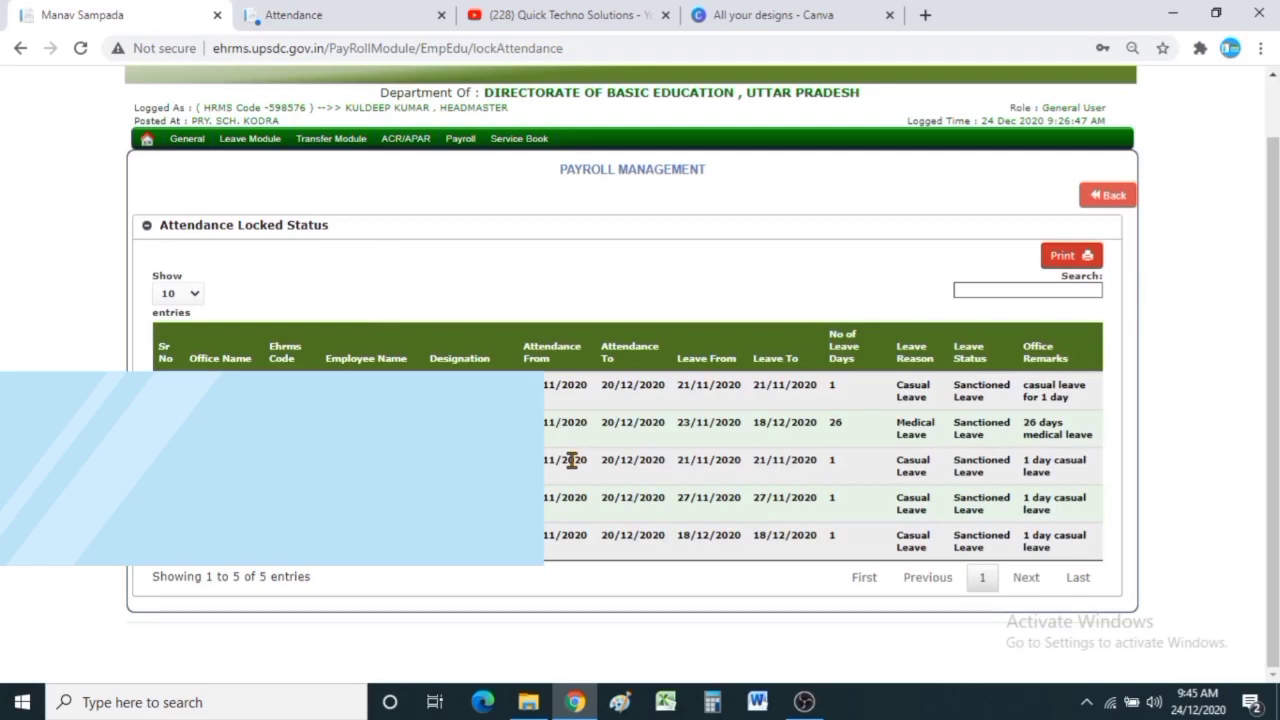
click(578, 14)
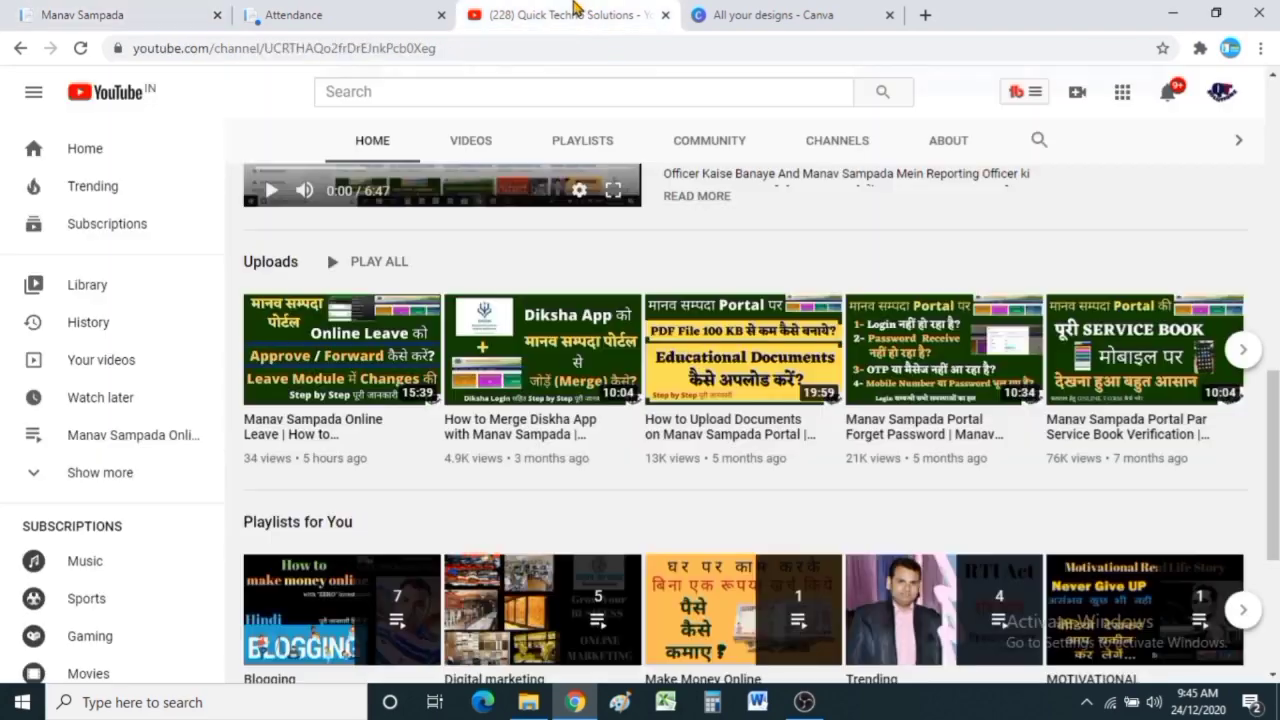
scroll(580, 463, up, 10)
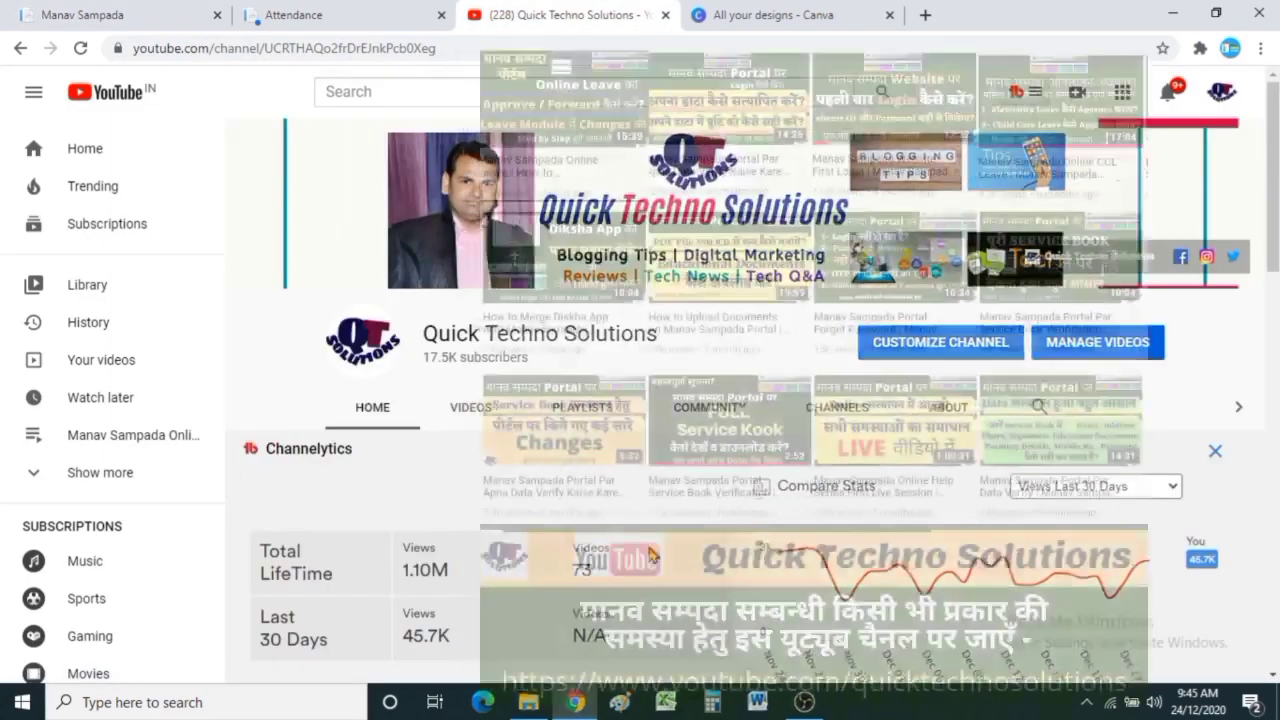